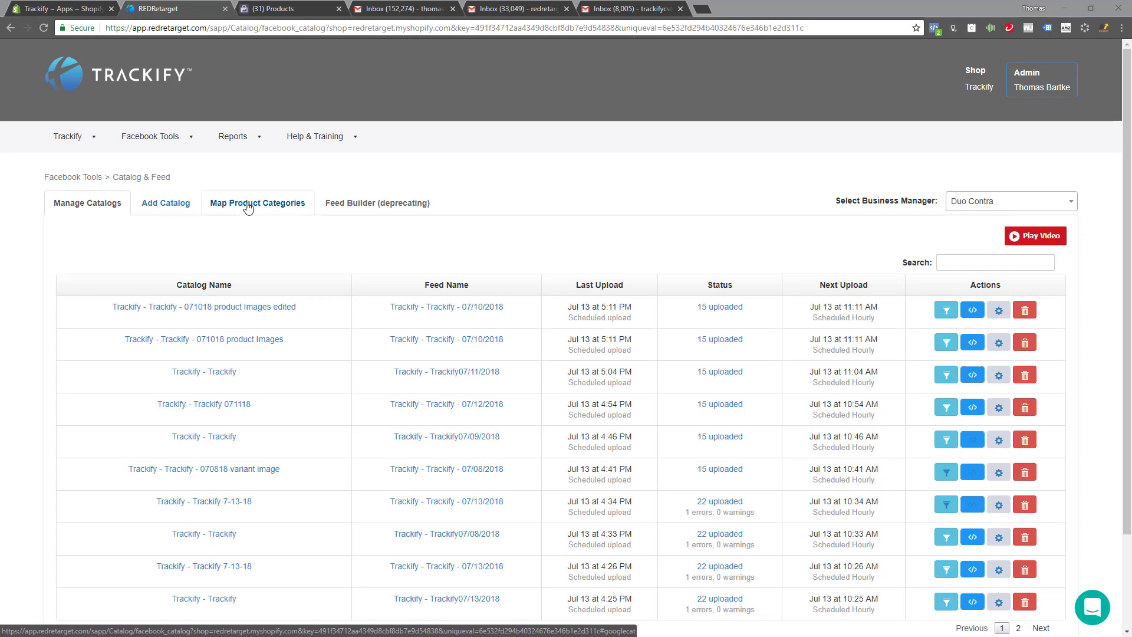
Step: Look over the deprecated feed builder and the form for adding a catalog, and return to the catalog list
click(366, 204)
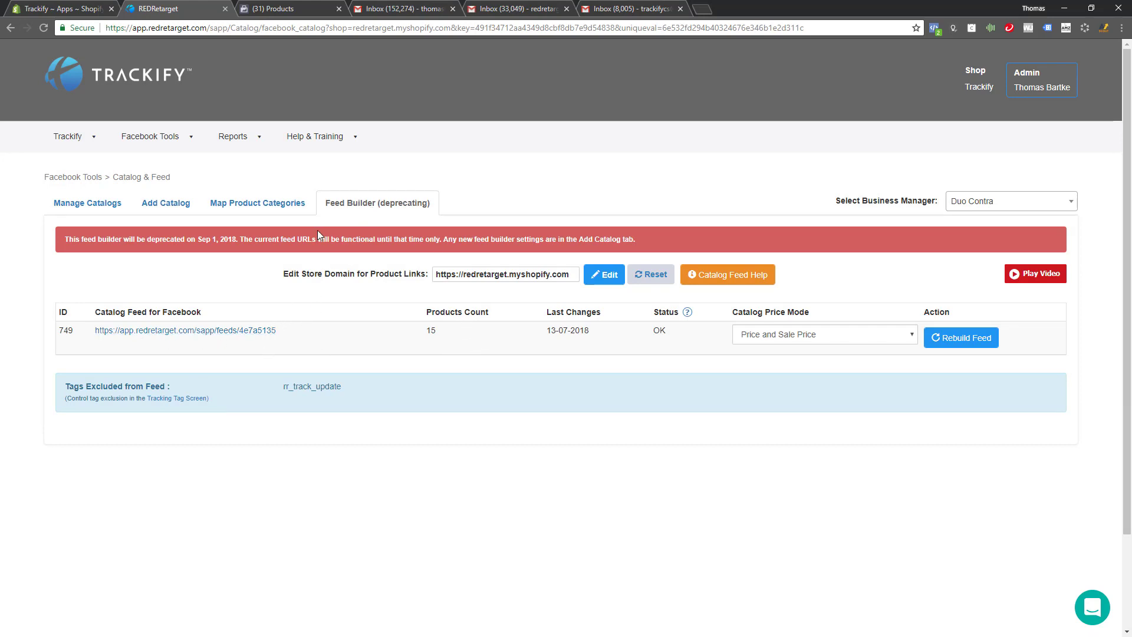
click(156, 209)
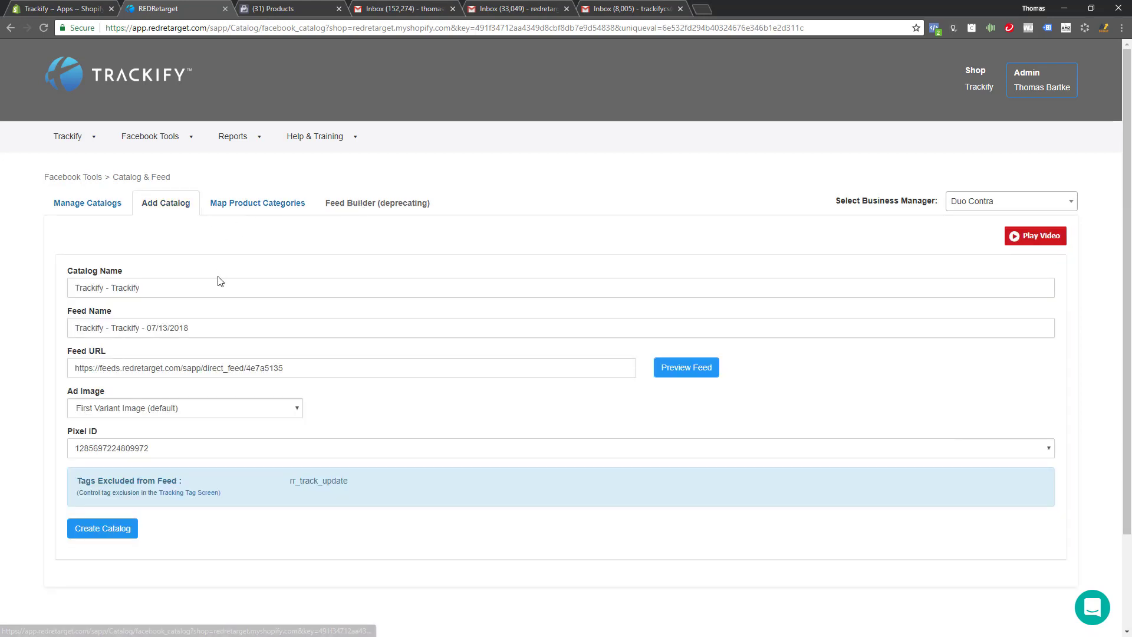
click(86, 211)
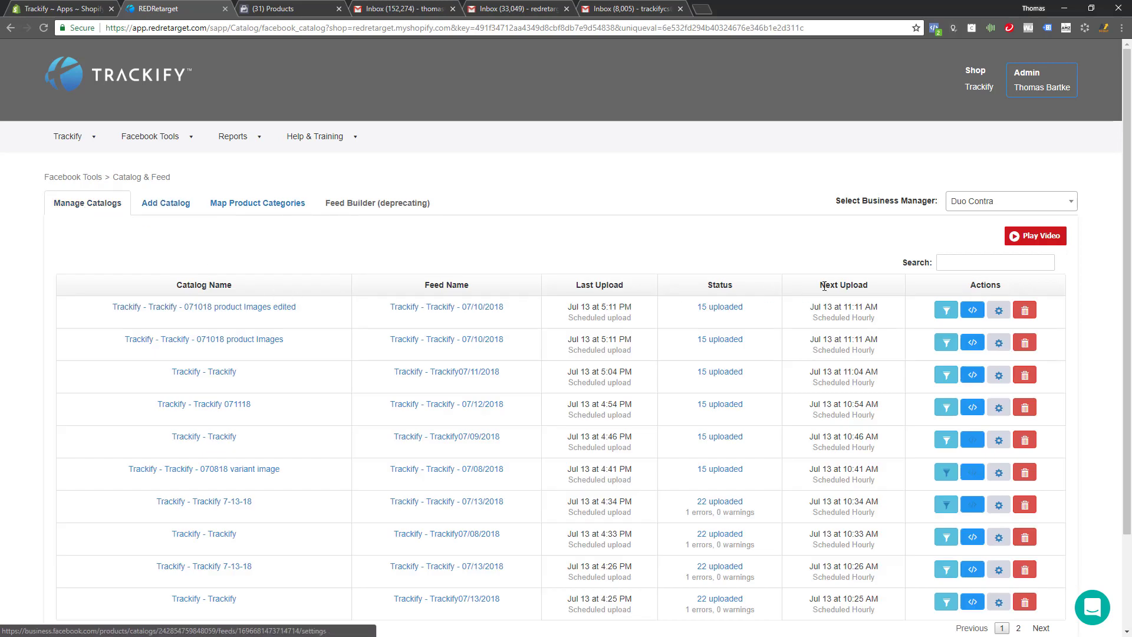
Step: Delete the catalog "Trackify - Trackify - 071018 product Images edited" and keep the other catalogs
click(1026, 311)
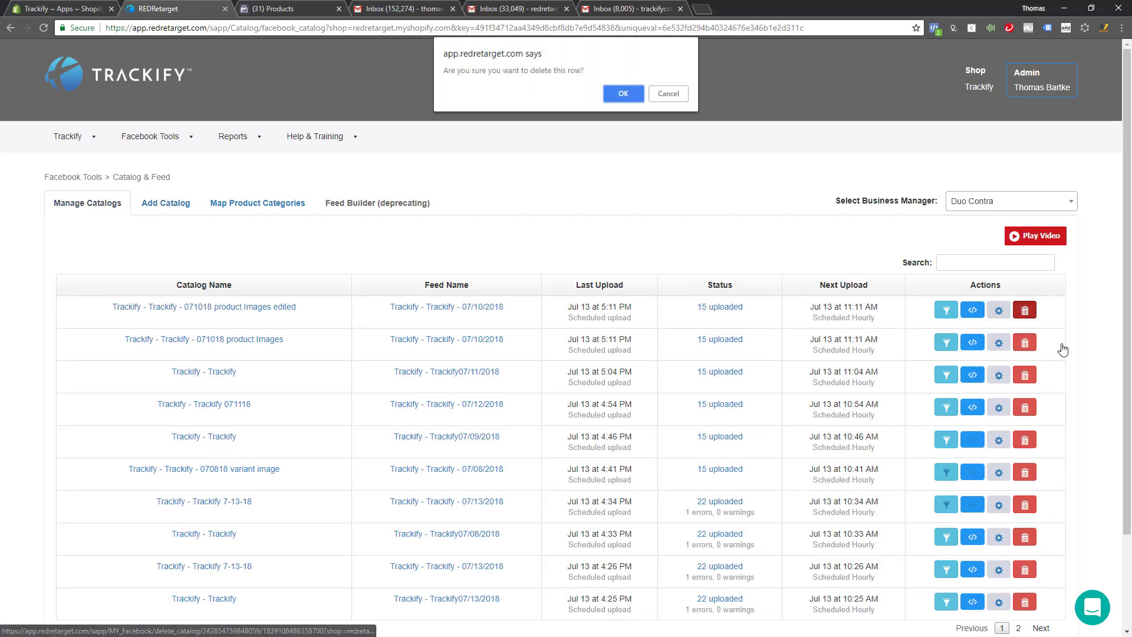
click(617, 93)
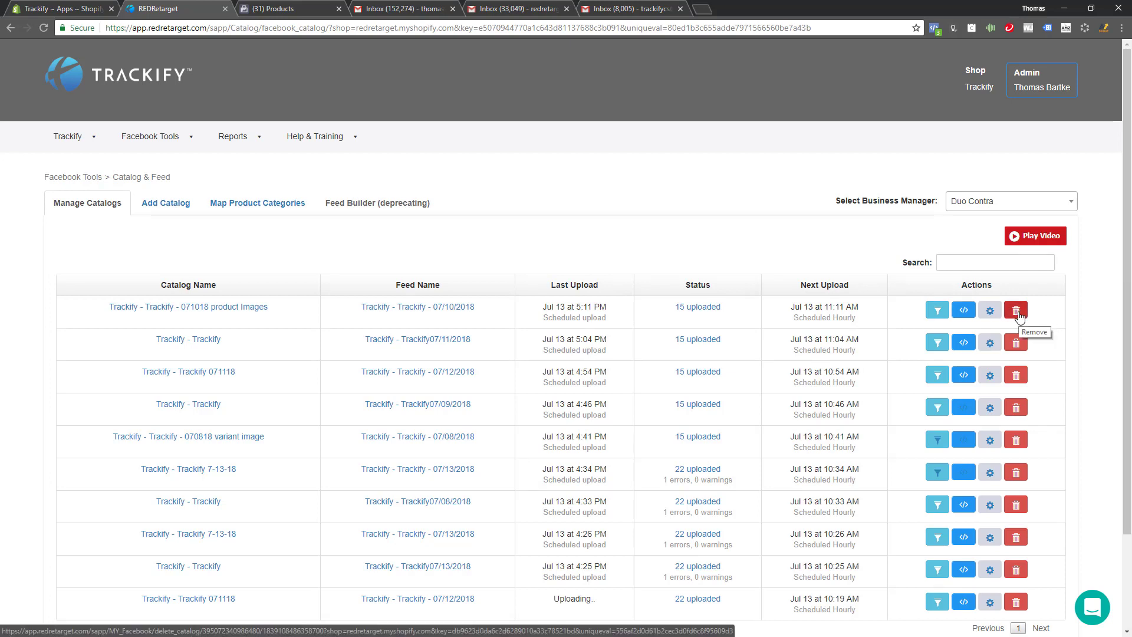
click(1017, 311)
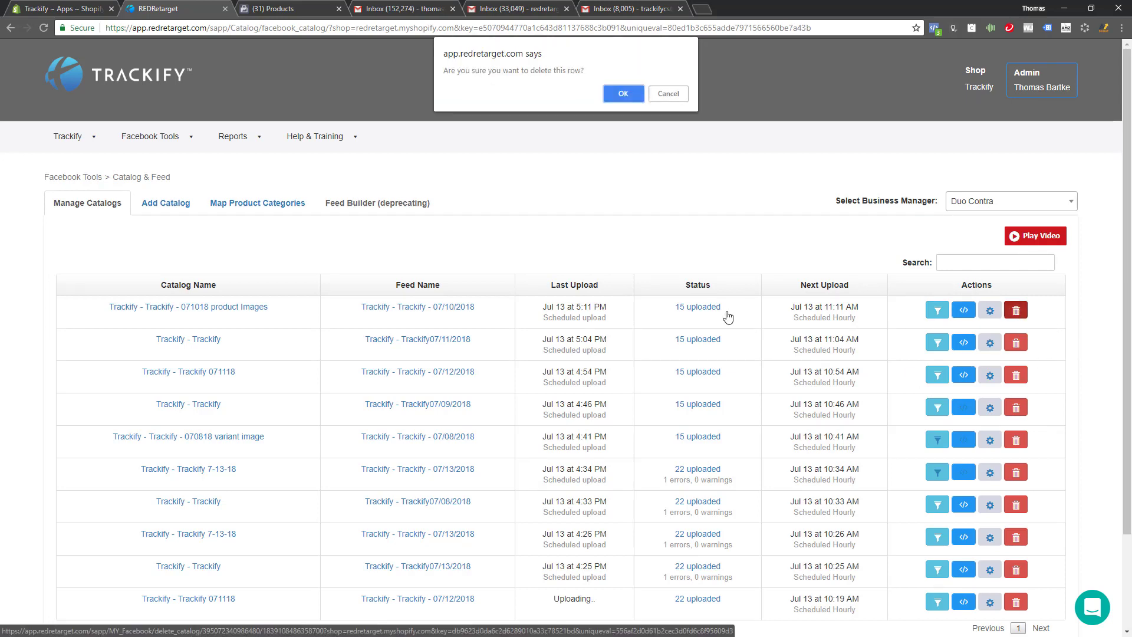
click(666, 91)
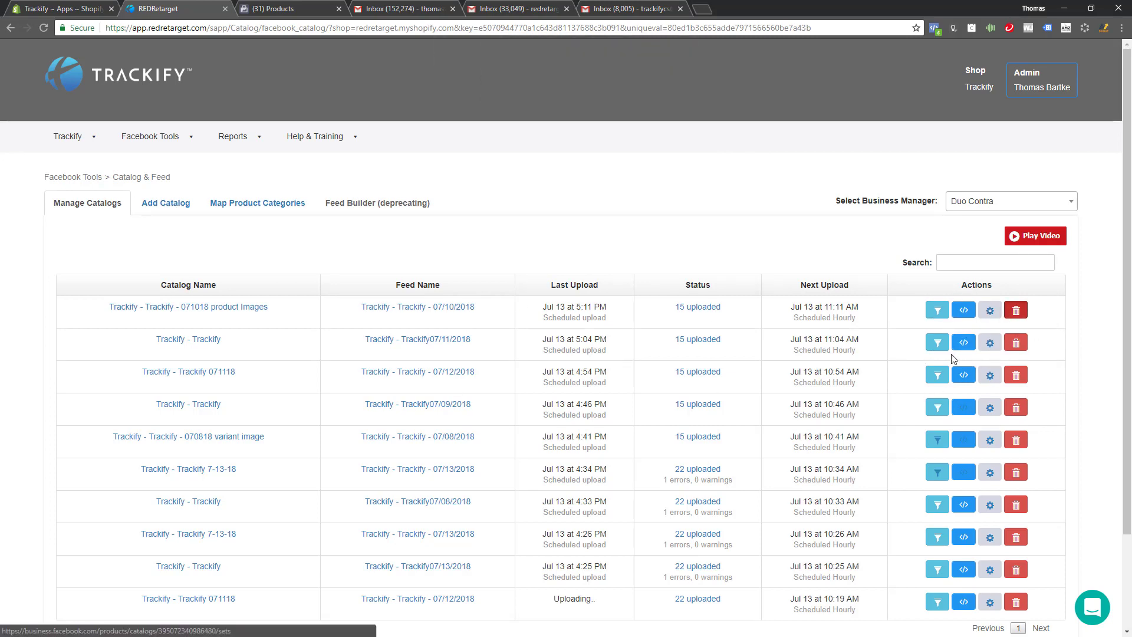
Step: Examine the products of the "Trackify - Trackify - 071018 product Images" catalog in Facebook and close that page
click(186, 307)
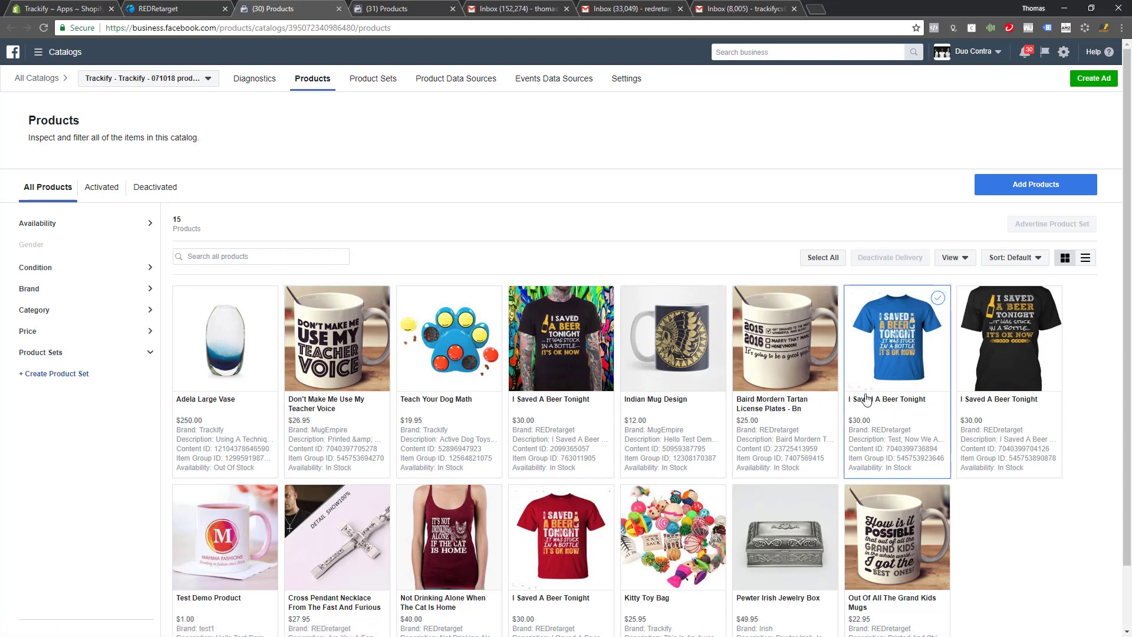
scroll(448, 366, down, 1)
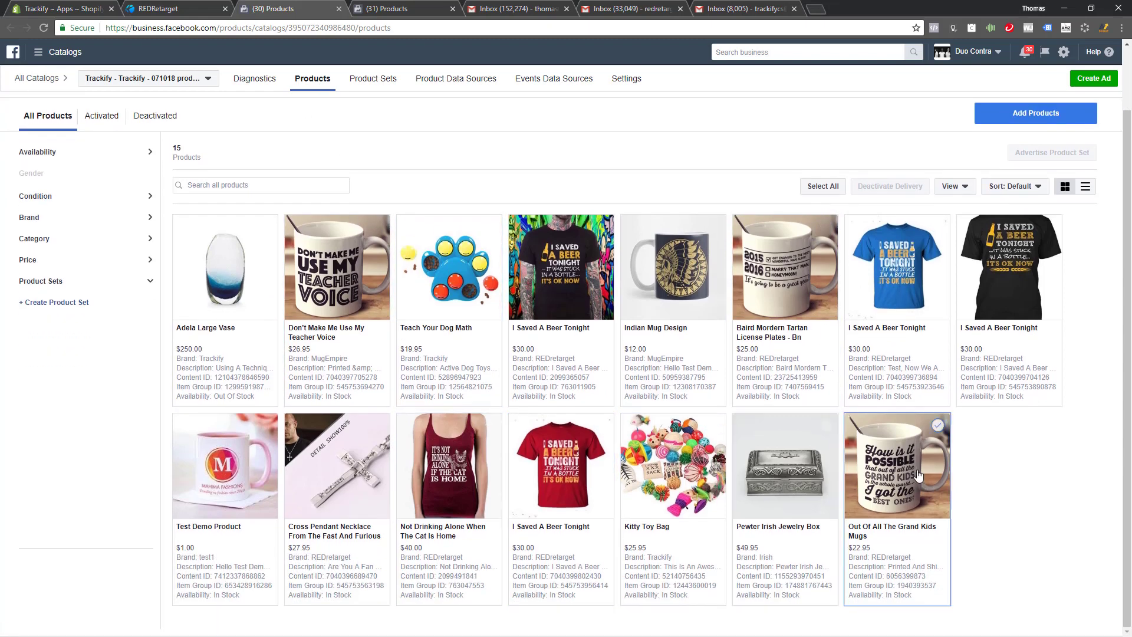
scroll(918, 475, up, 1)
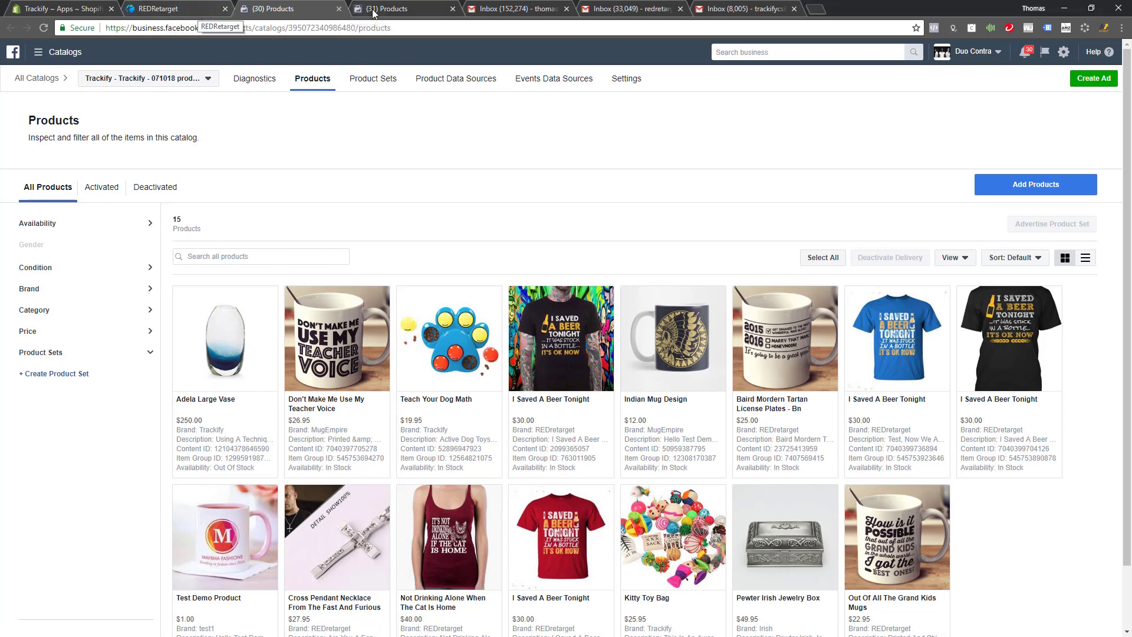
click(339, 9)
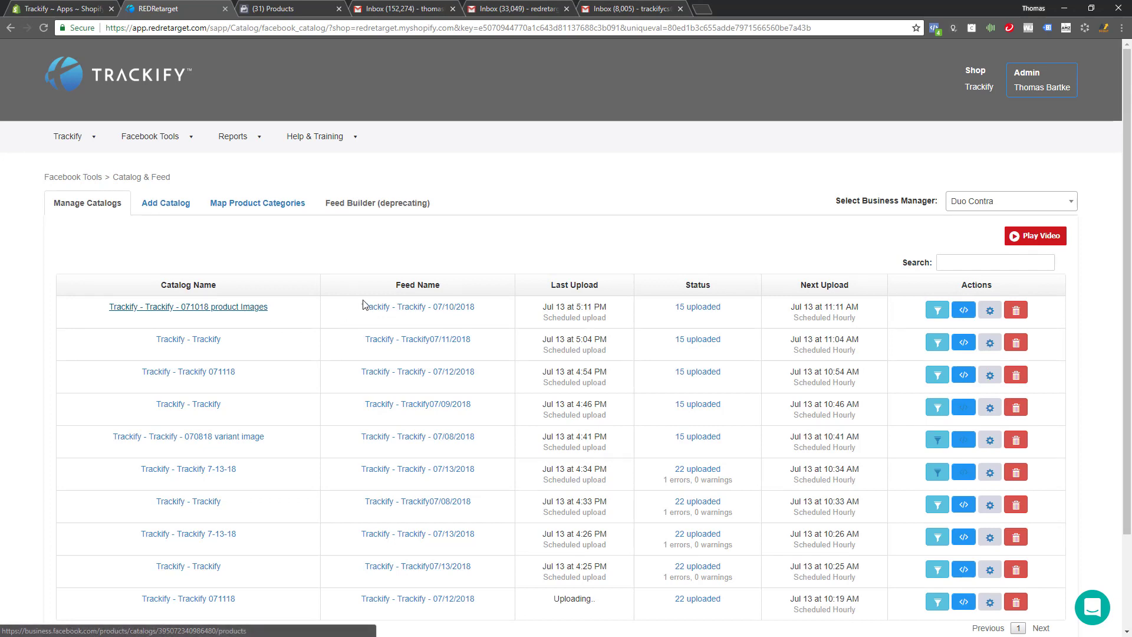
Step: Inspect the replace schedule's frequency and URL in the "Trackify - Trackify - 07/10/2018" feed settings, and return to the Trackify catalog list
click(414, 308)
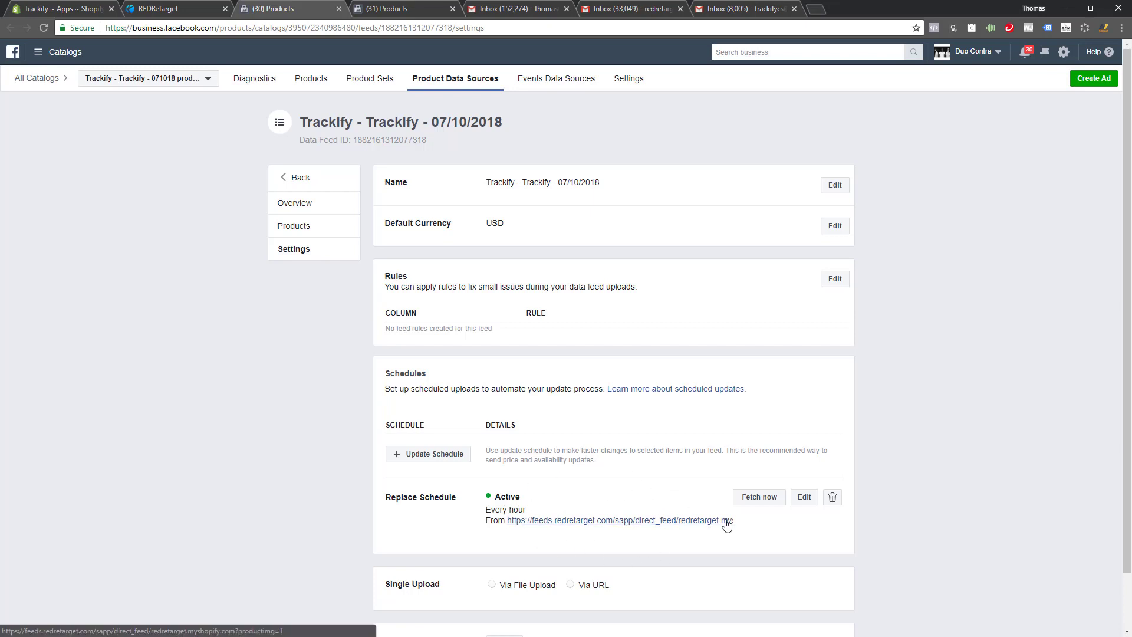
click(806, 498)
scroll(735, 506, down, 3)
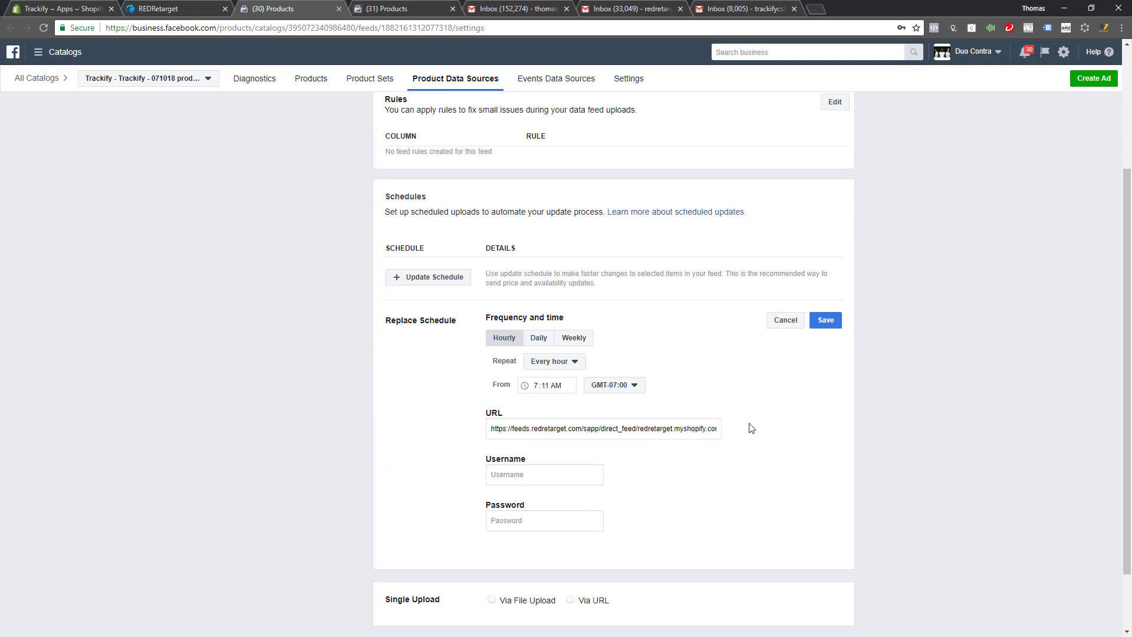
click(785, 322)
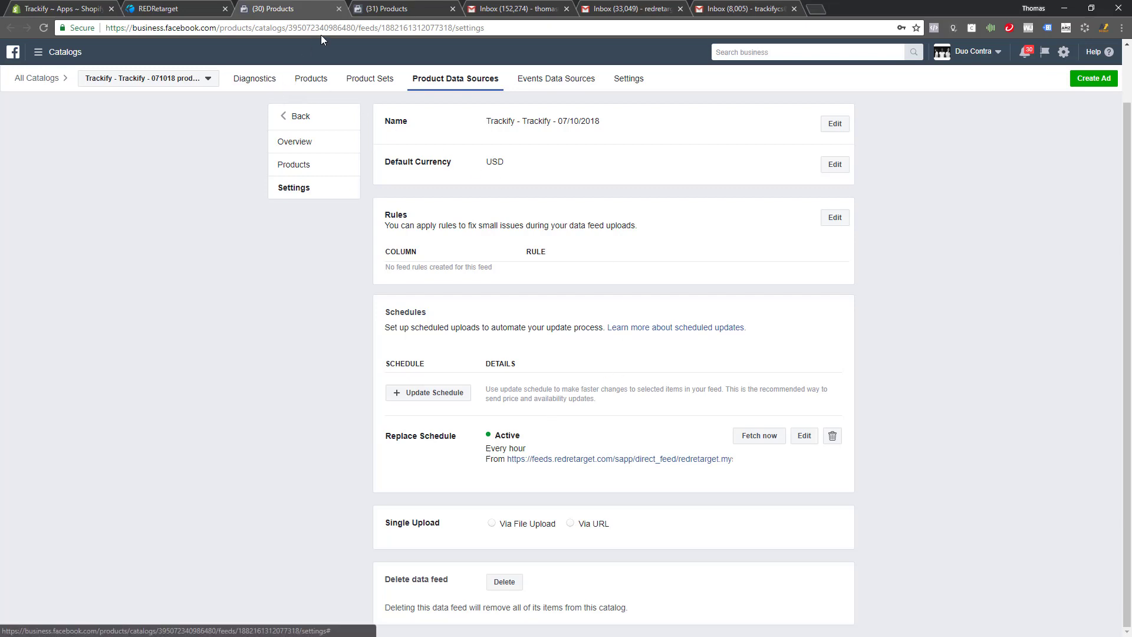
click(339, 8)
click(197, 9)
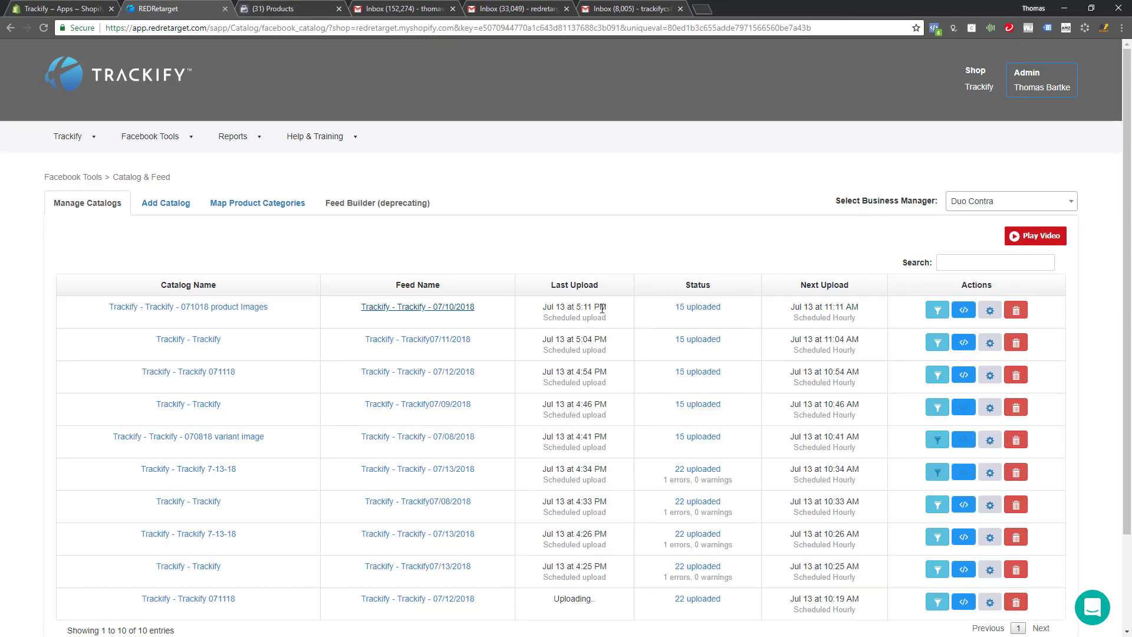
Step: Review the upload sessions of the "Trackify - Trackify - 07/10/2018" feed in Facebook and close that page
click(696, 307)
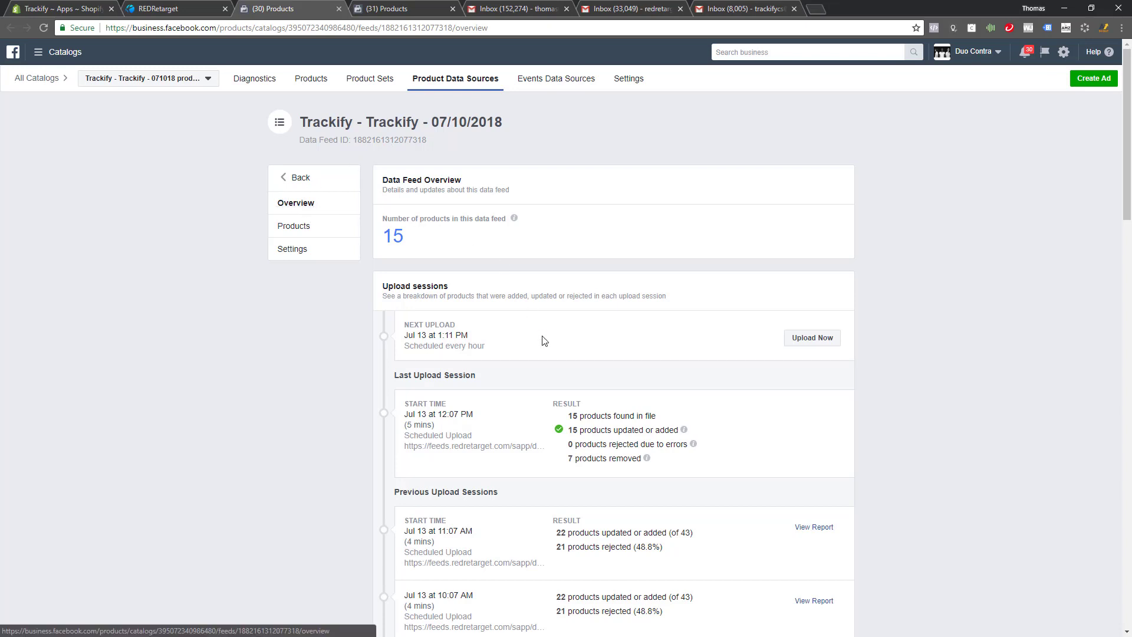
scroll(466, 478, down, 6)
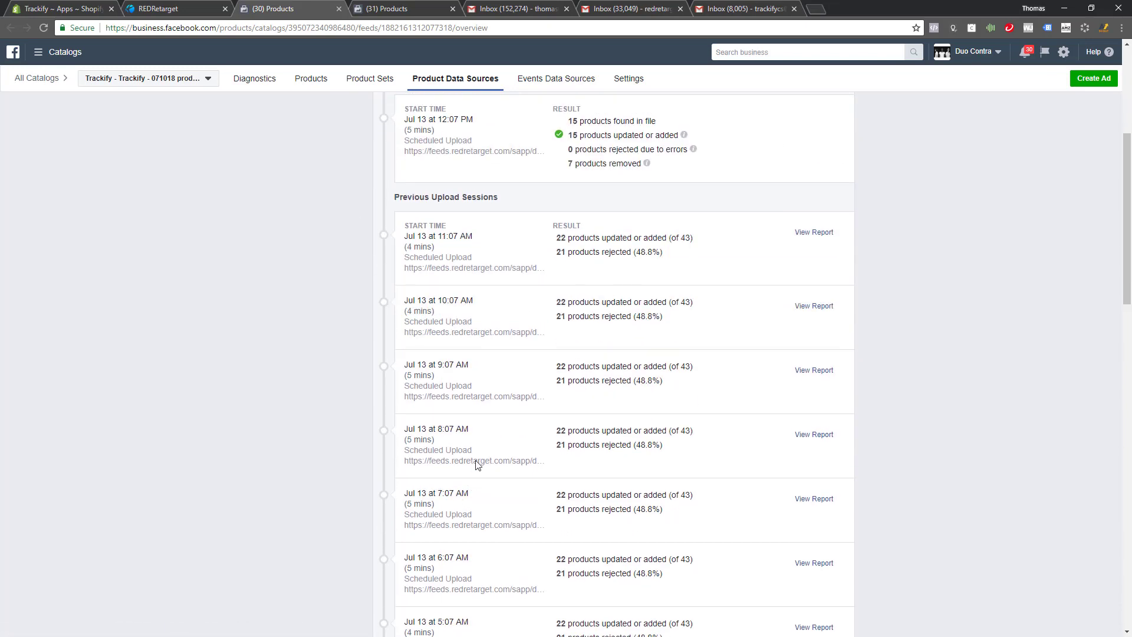
scroll(538, 450, up, 3)
scroll(538, 449, up, 2)
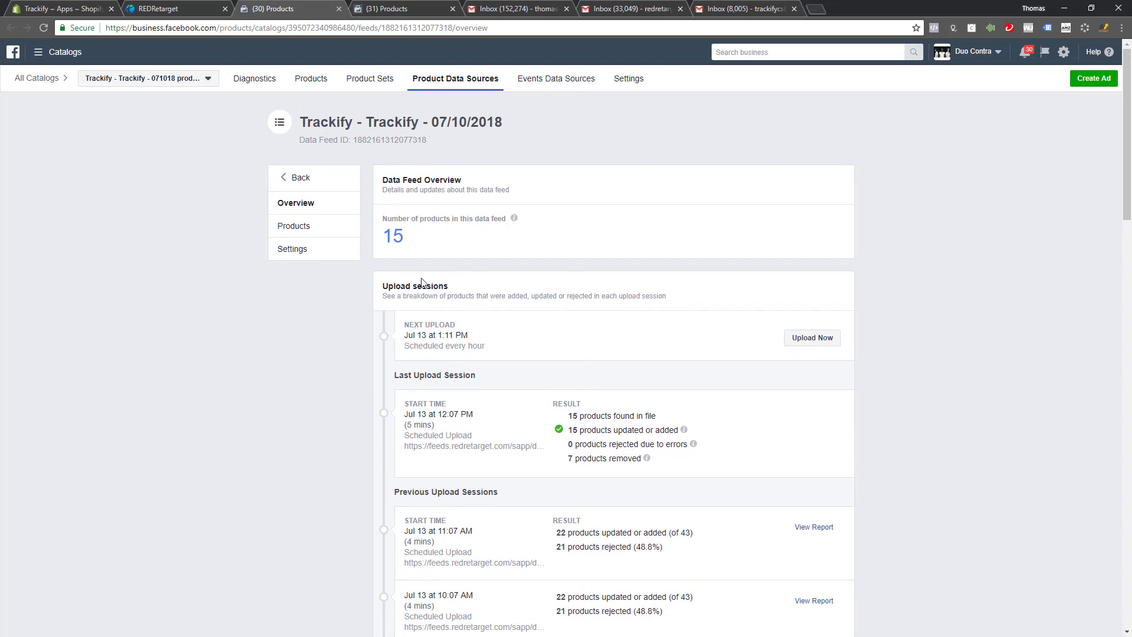
scroll(548, 377, down, 7)
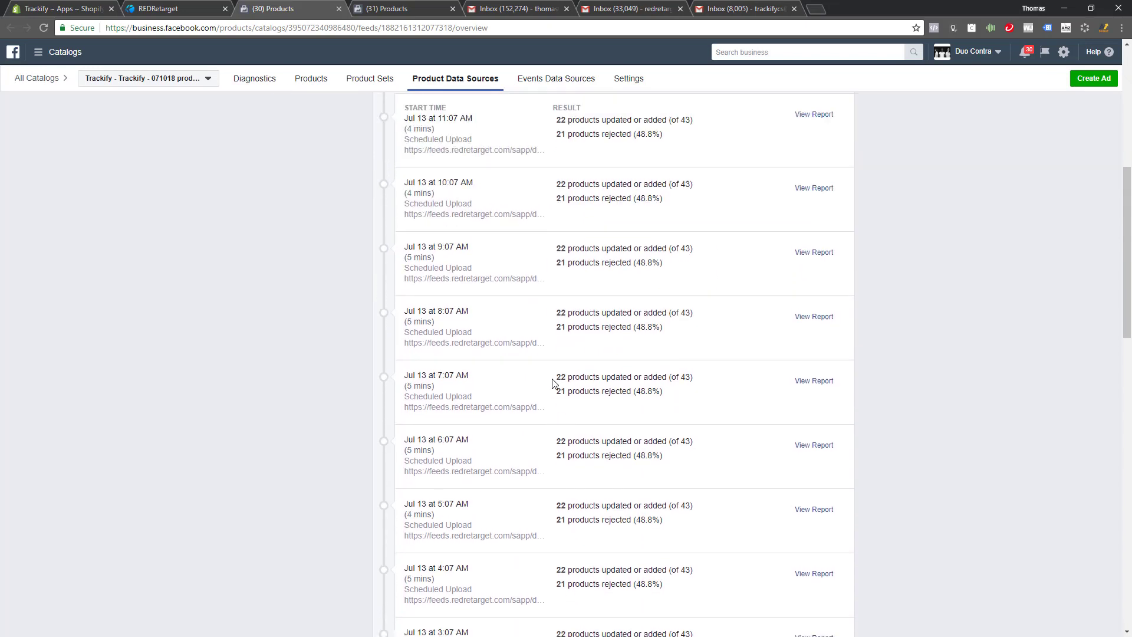
scroll(551, 383, up, 6)
scroll(553, 383, up, 1)
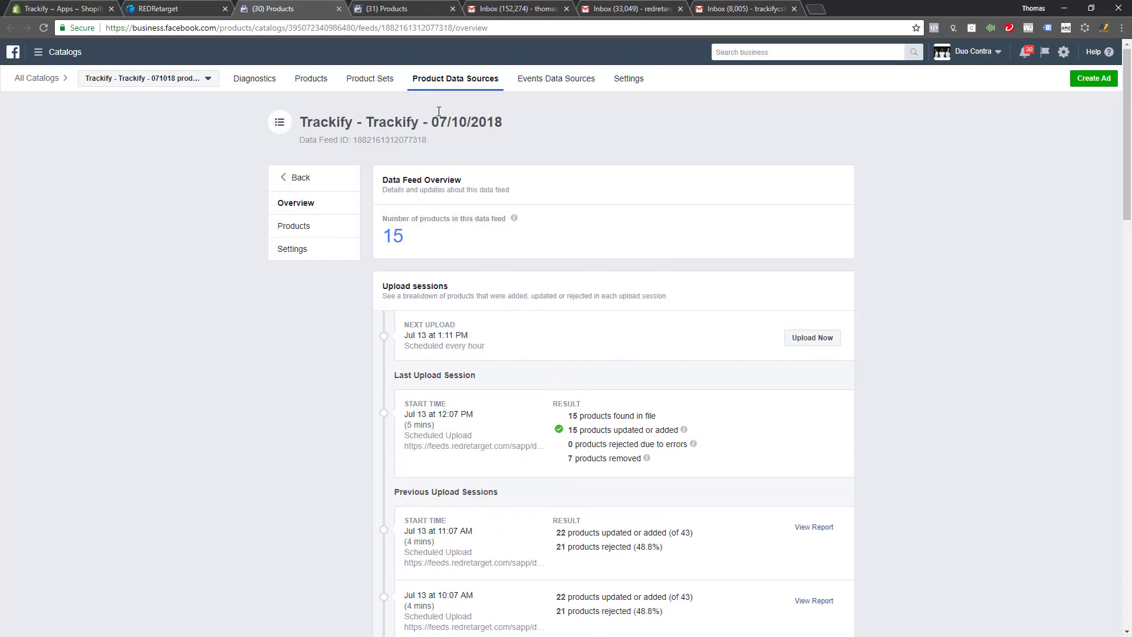
click(339, 10)
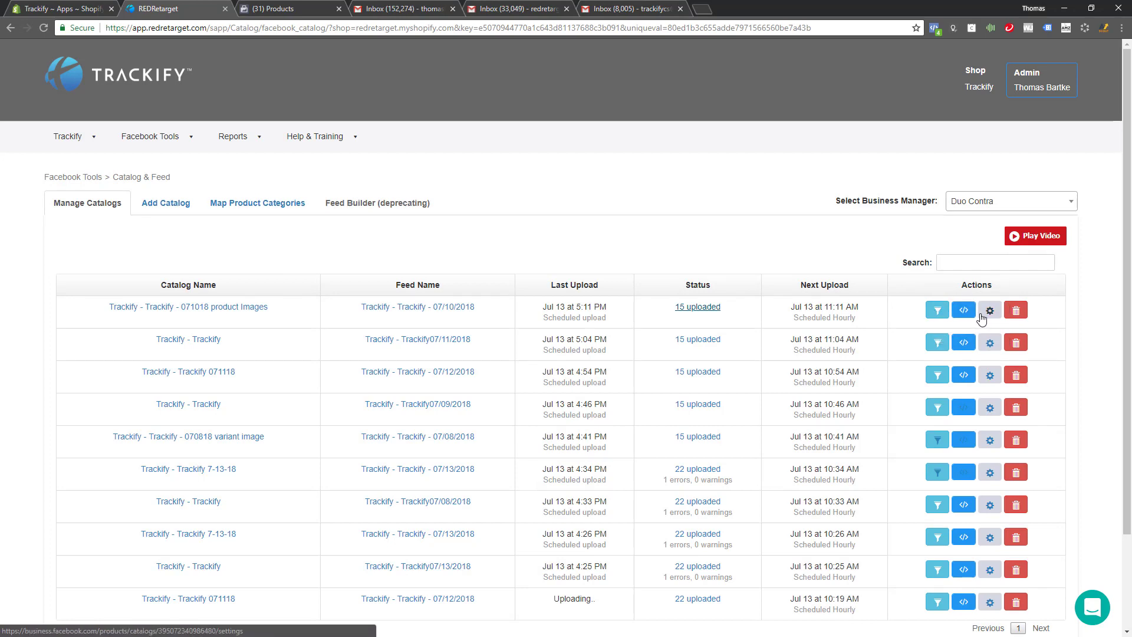
Step: Create a product set named "All Products" in the 071018 product Images catalog on Facebook, and switch back to Trackify
click(939, 312)
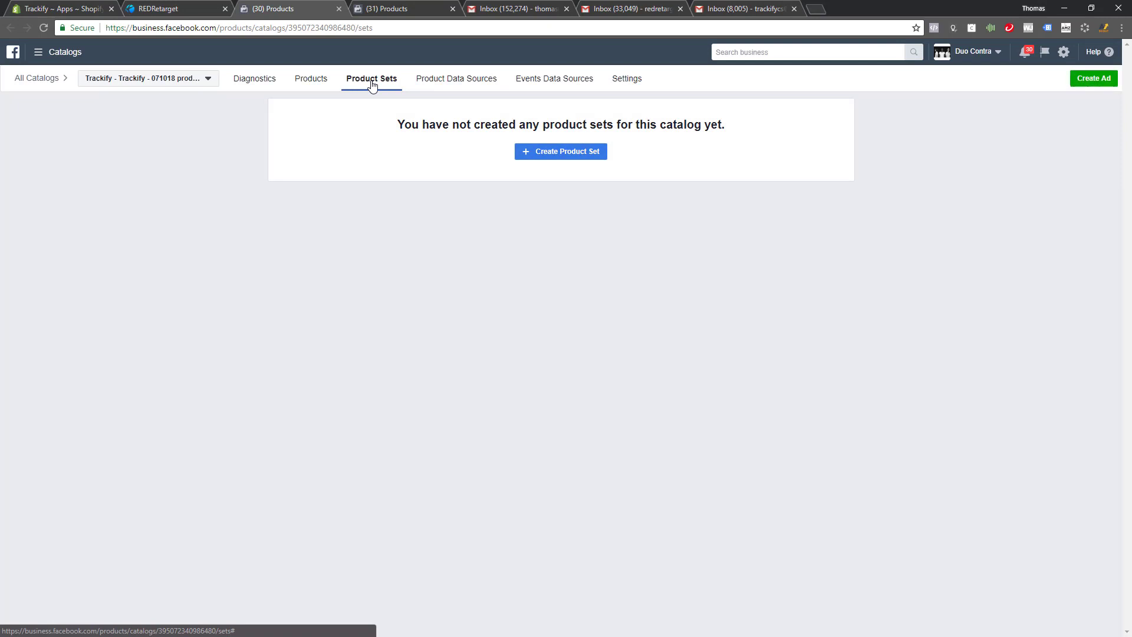
click(568, 154)
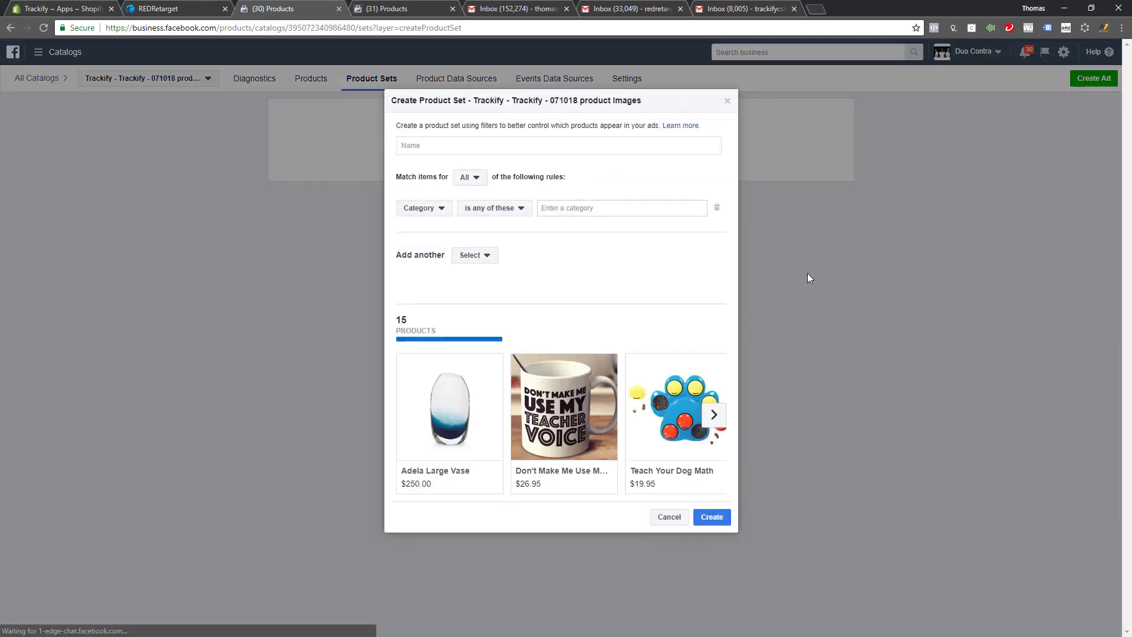
click(442, 147)
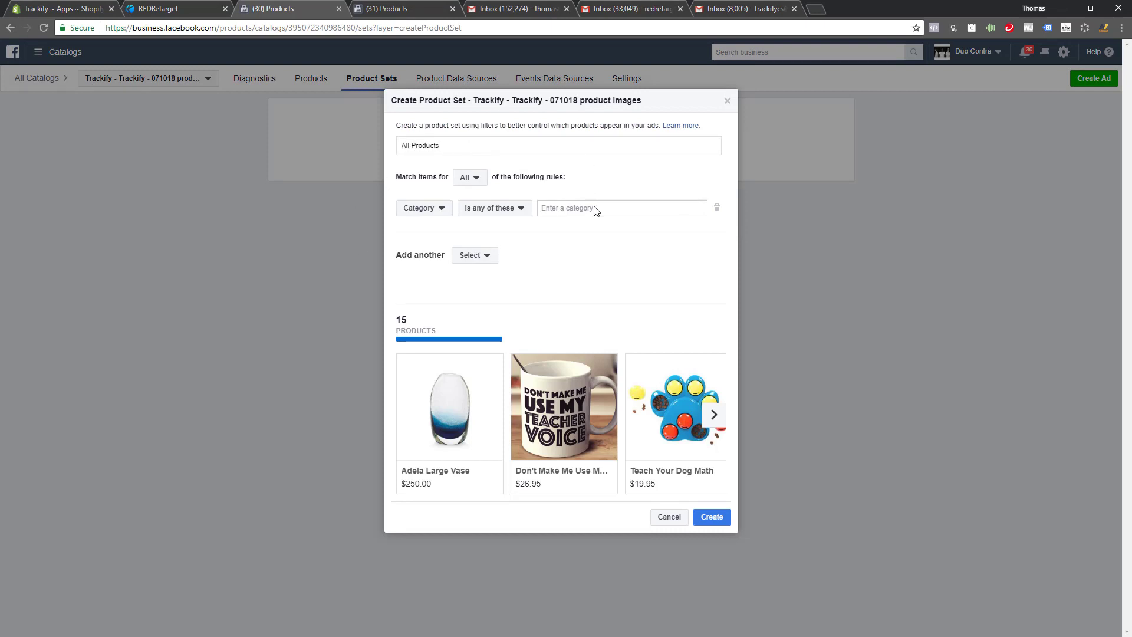
click(710, 518)
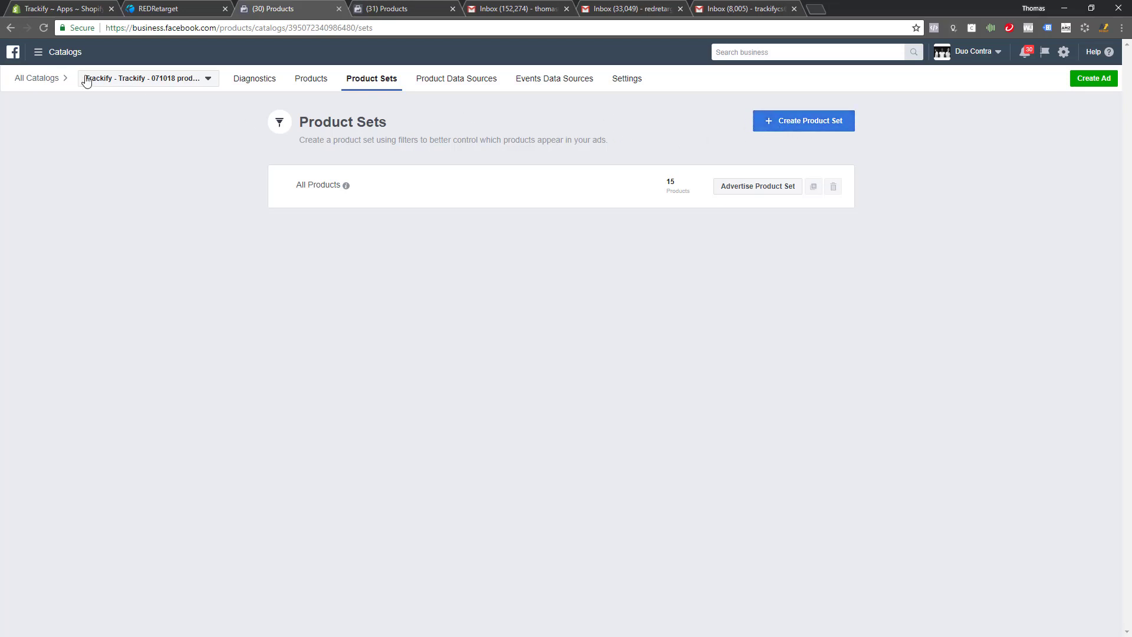
click(164, 8)
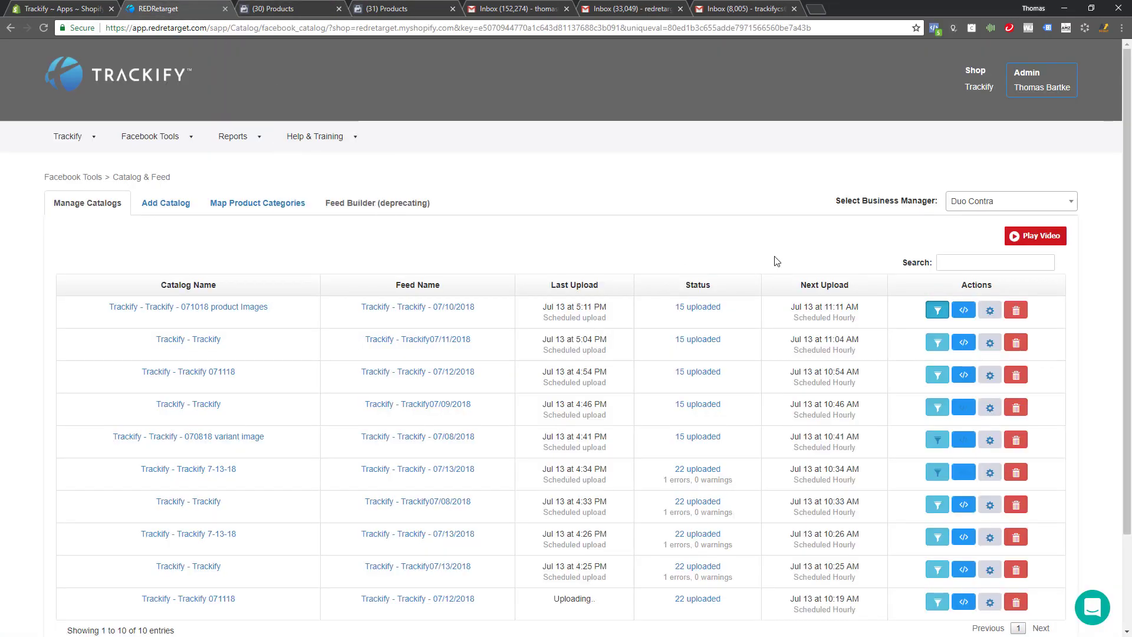
Step: Check the event data sources connected to the 071018 product Images catalog, and close the open Facebook pages for this catalog
click(964, 310)
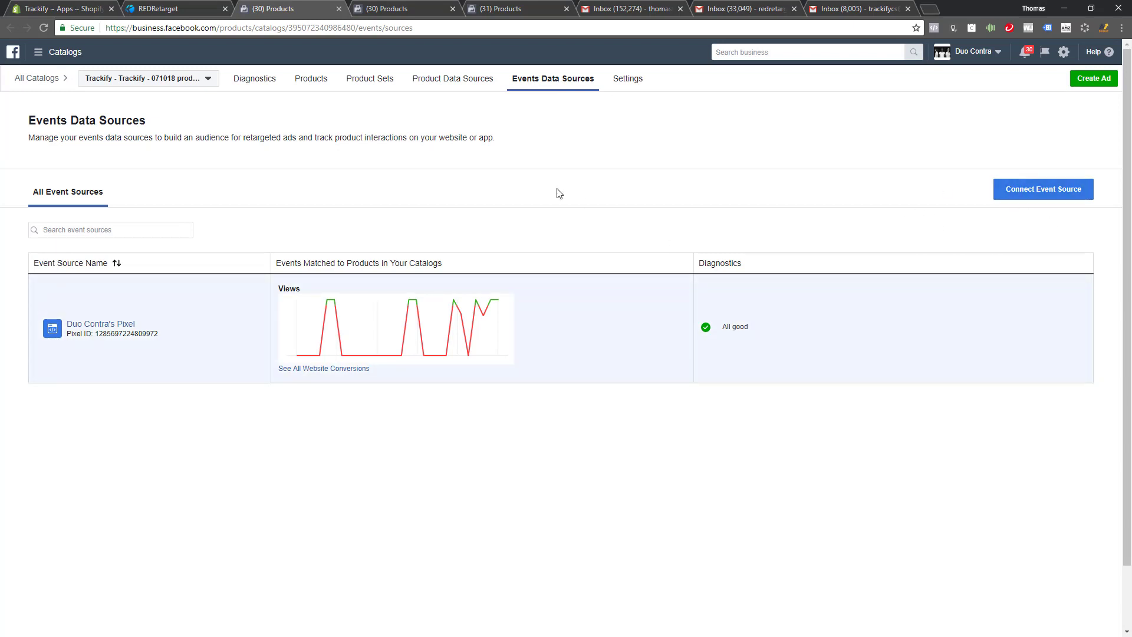
click(339, 9)
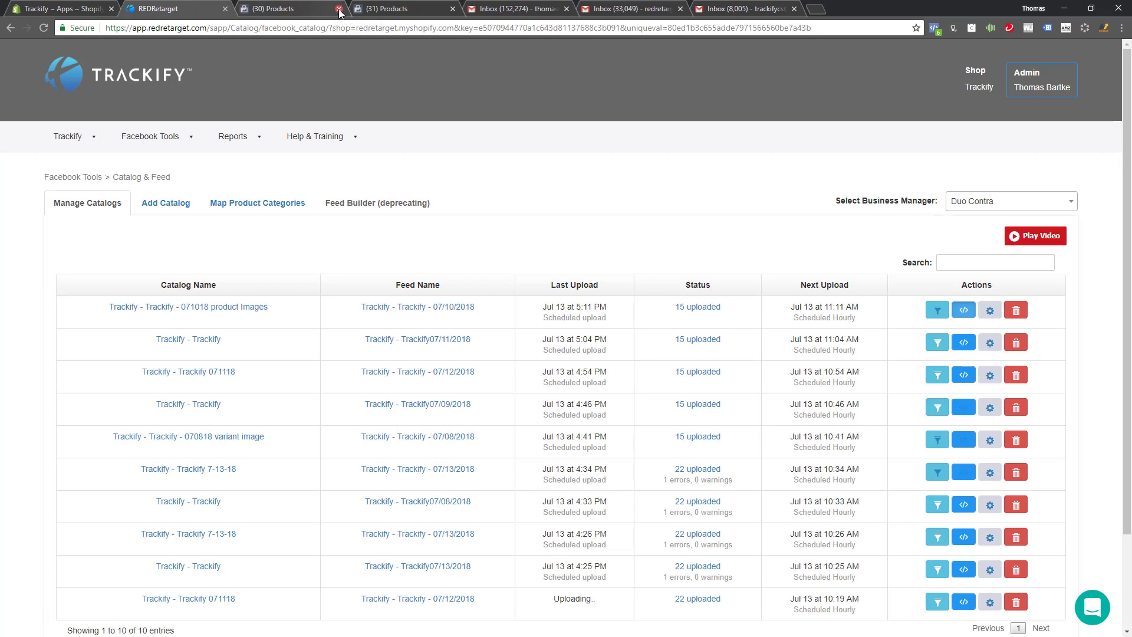
click(337, 9)
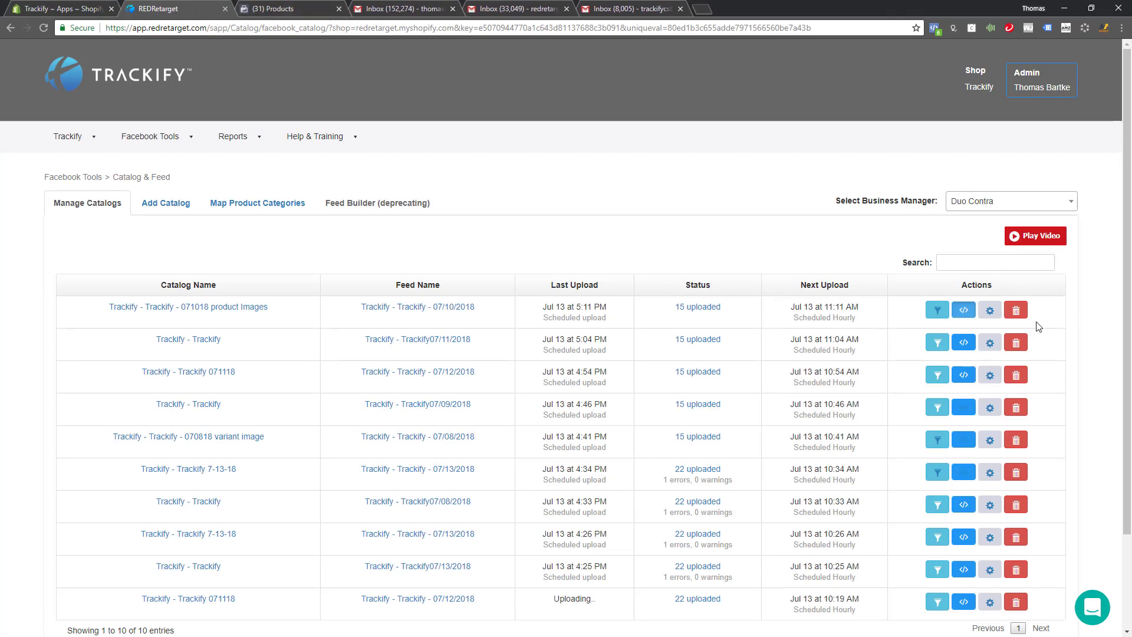
Step: Examine the Facebook settings of the 071018 product Images catalog and switch back to Trackify
click(991, 313)
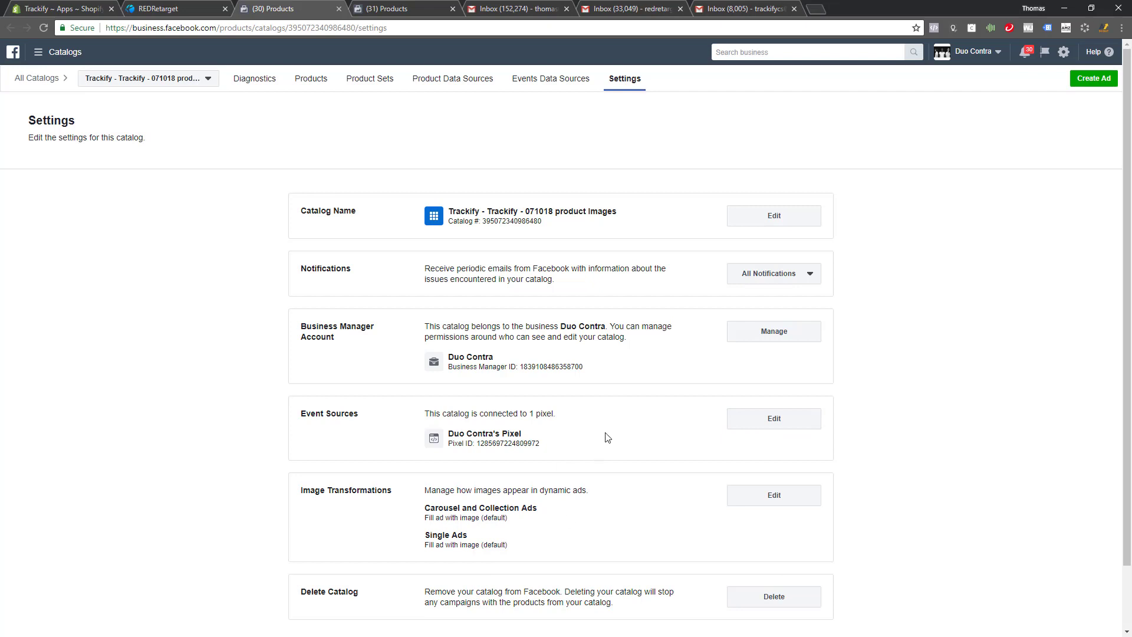
scroll(509, 366, down, 1)
scroll(624, 379, up, 1)
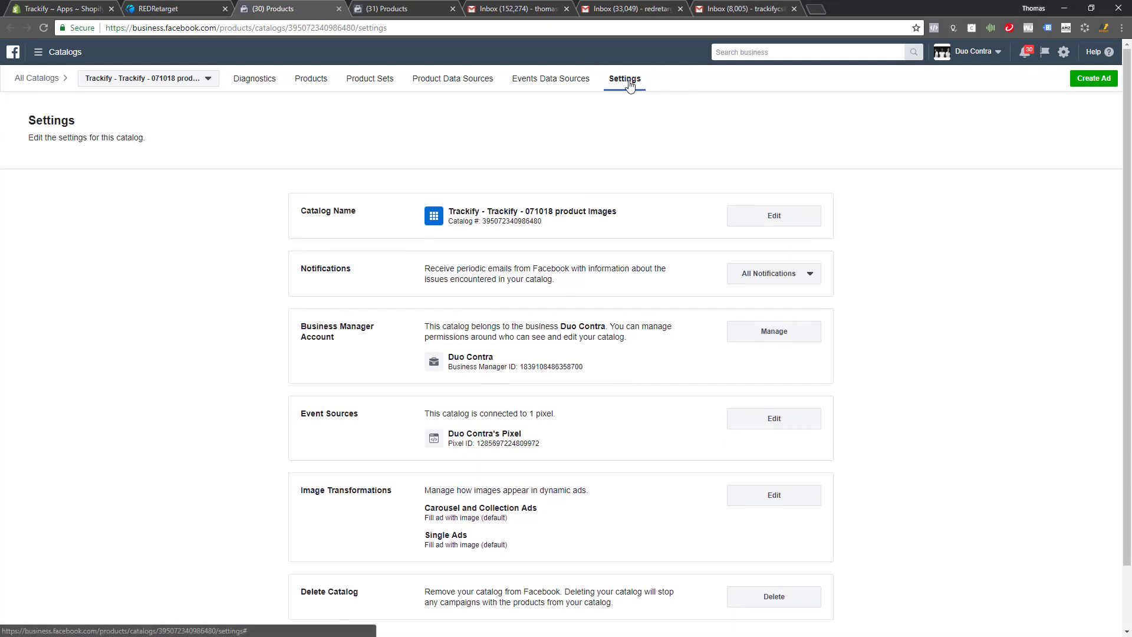
click(177, 9)
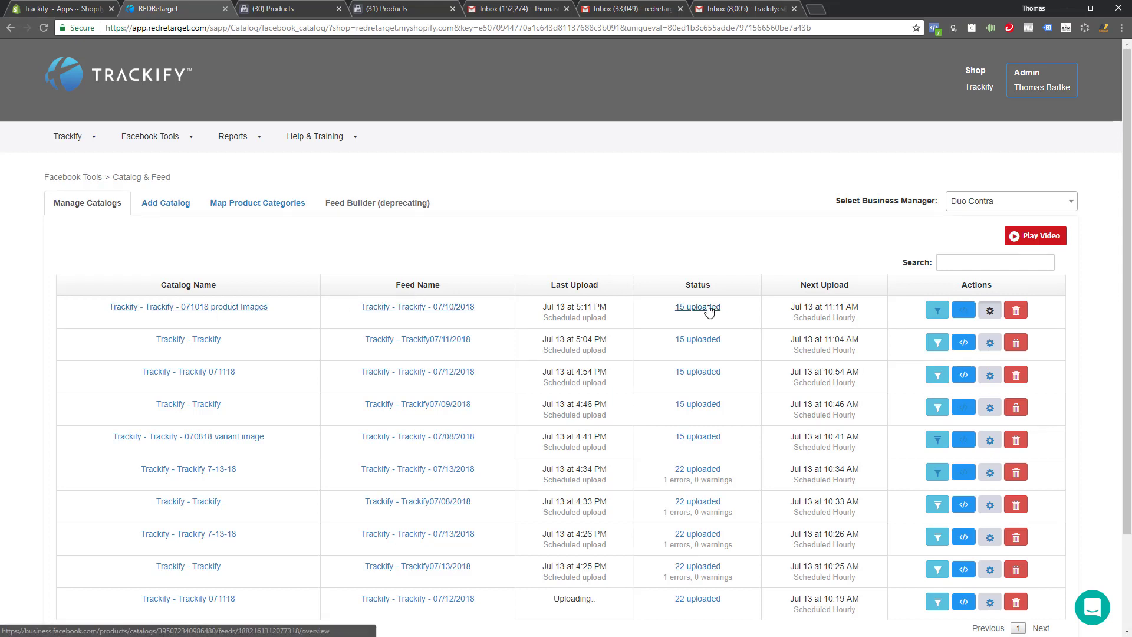
Step: Start adding a new catalog and name it "Trackify - Trackify - 071318"
click(165, 208)
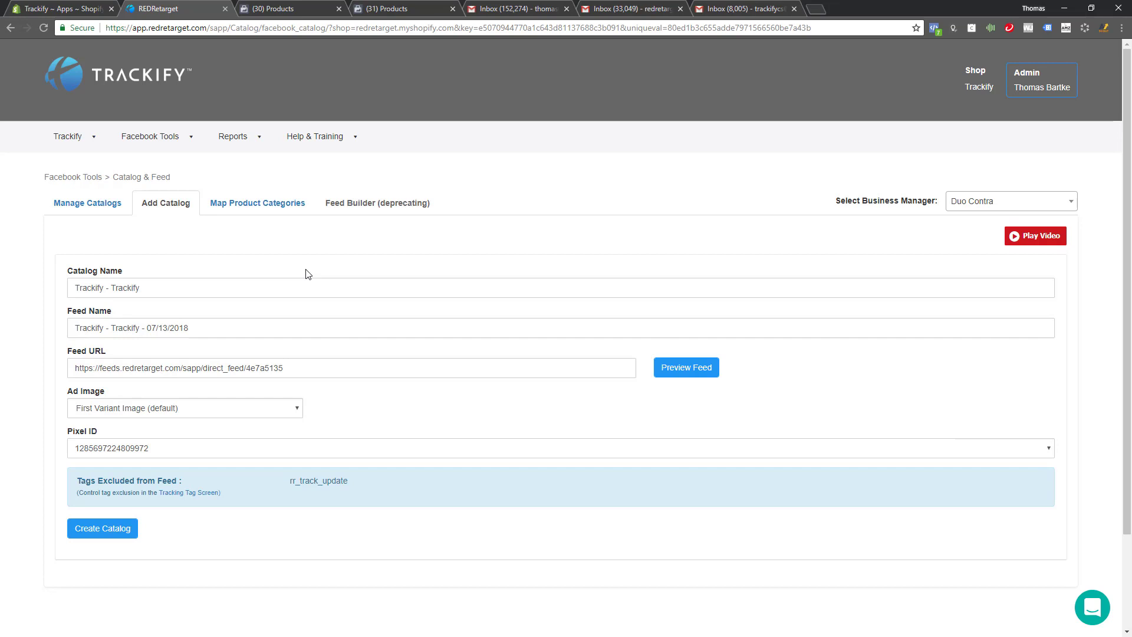
click(154, 288)
text(- )
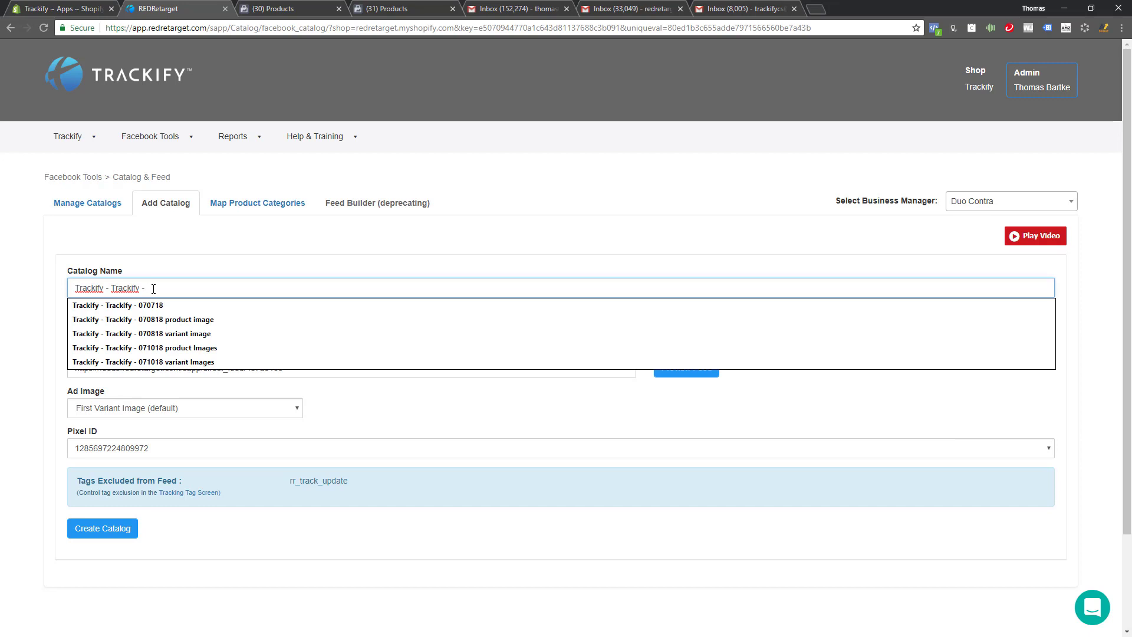
text(071318)
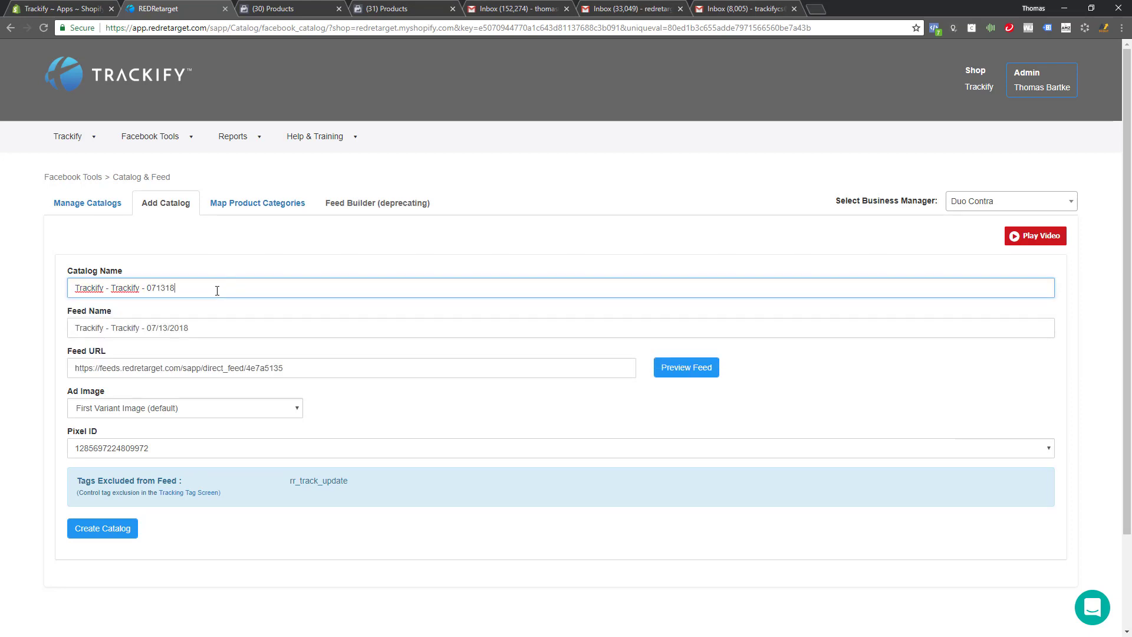
Step: Extend the catalog name to "Trackify - Trackify - 071318 demo variant images", create the catalog, and search the catalog list for "demo"
text( demo)
text(ariant images)
click(273, 246)
click(94, 535)
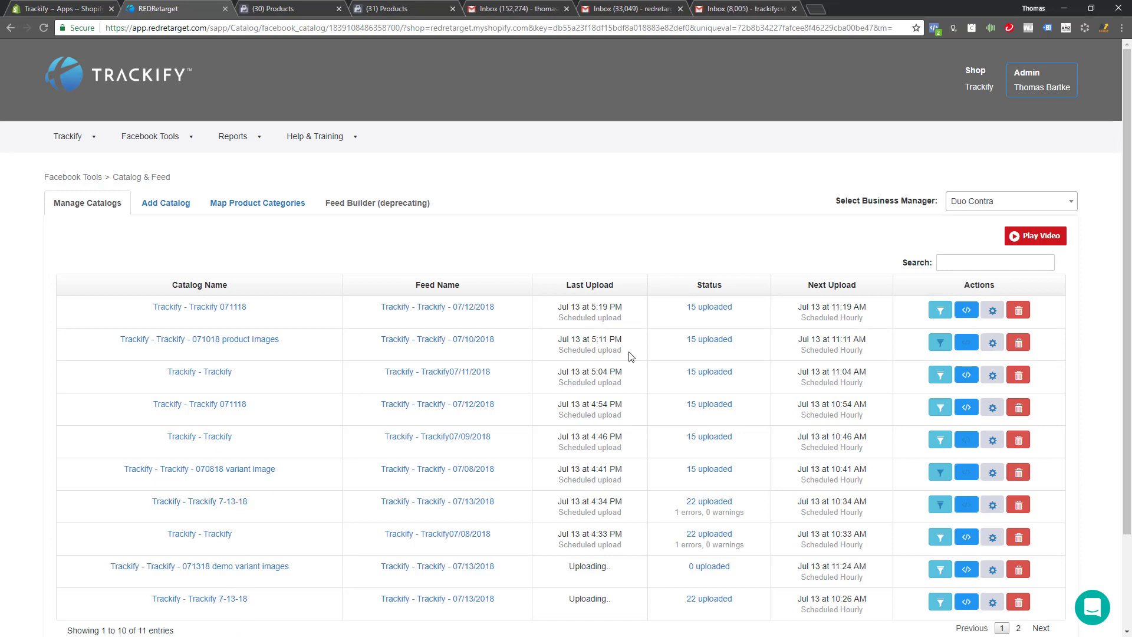
click(948, 260)
text(demo)
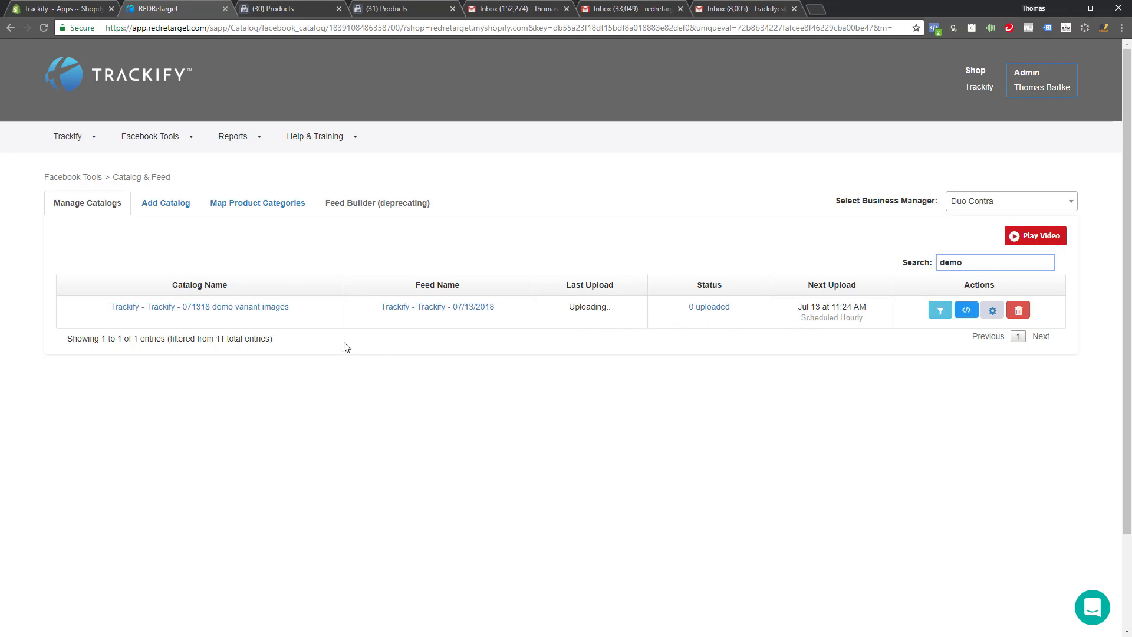
Step: Open a new catalog form, and examine the images and variants of the first "I Saved a Beer Tonight" product in Shopify
click(172, 210)
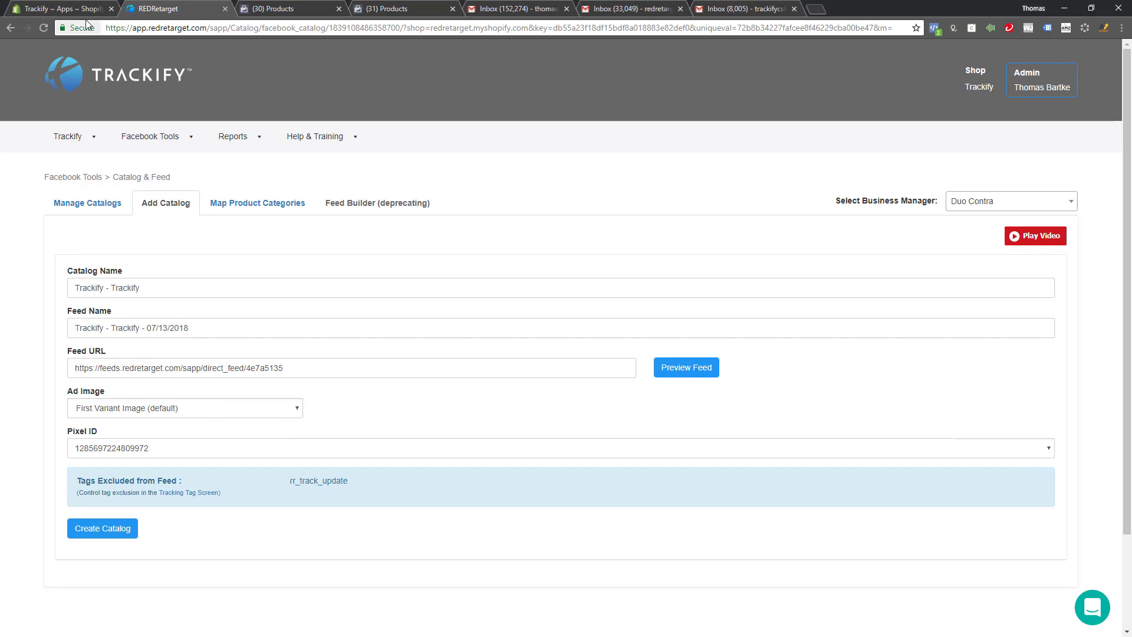
click(63, 10)
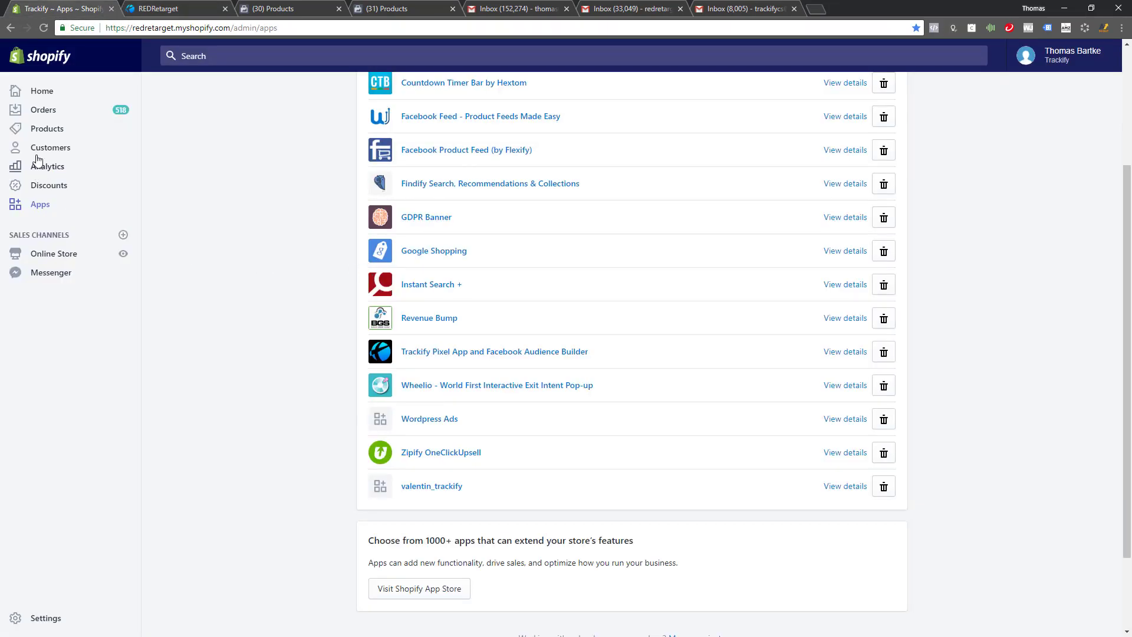
click(47, 130)
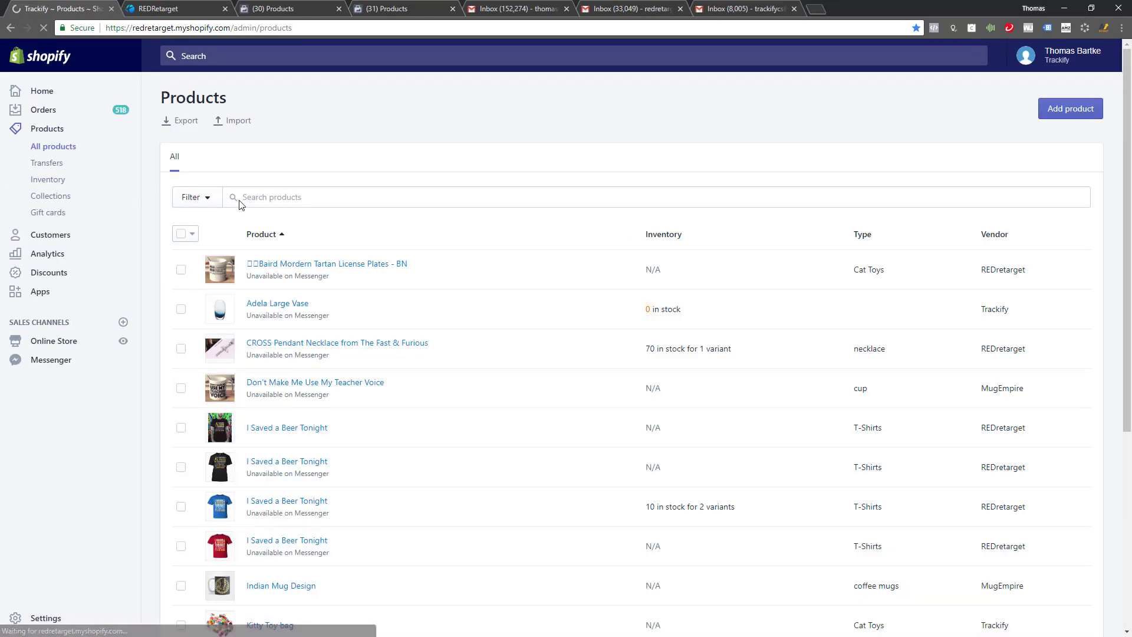
click(271, 428)
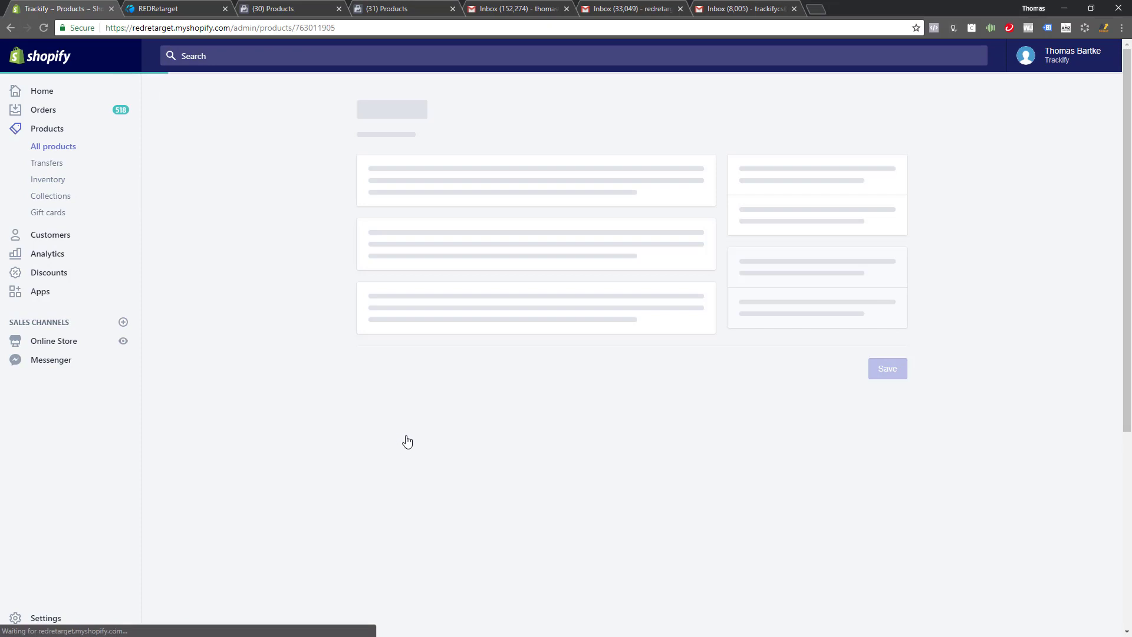
scroll(283, 454, down, 5)
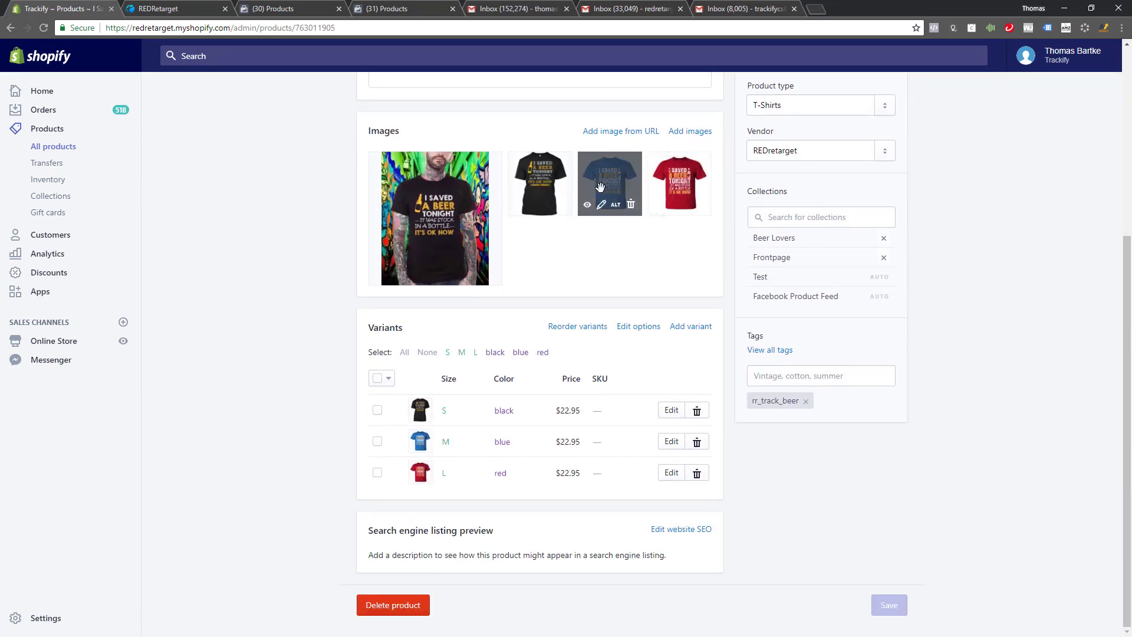
mouse_move(687, 202)
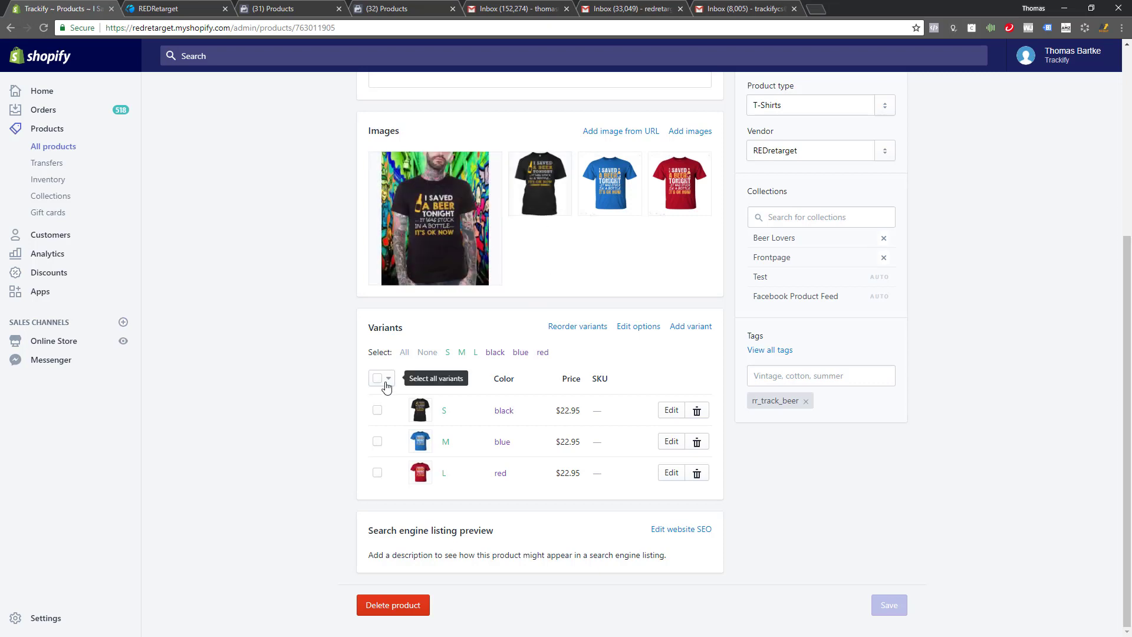
Step: Switch back to Trackify and create the "Trackify - Trackify" catalog with Product Image as the ad image
key(ctrl+Tab)
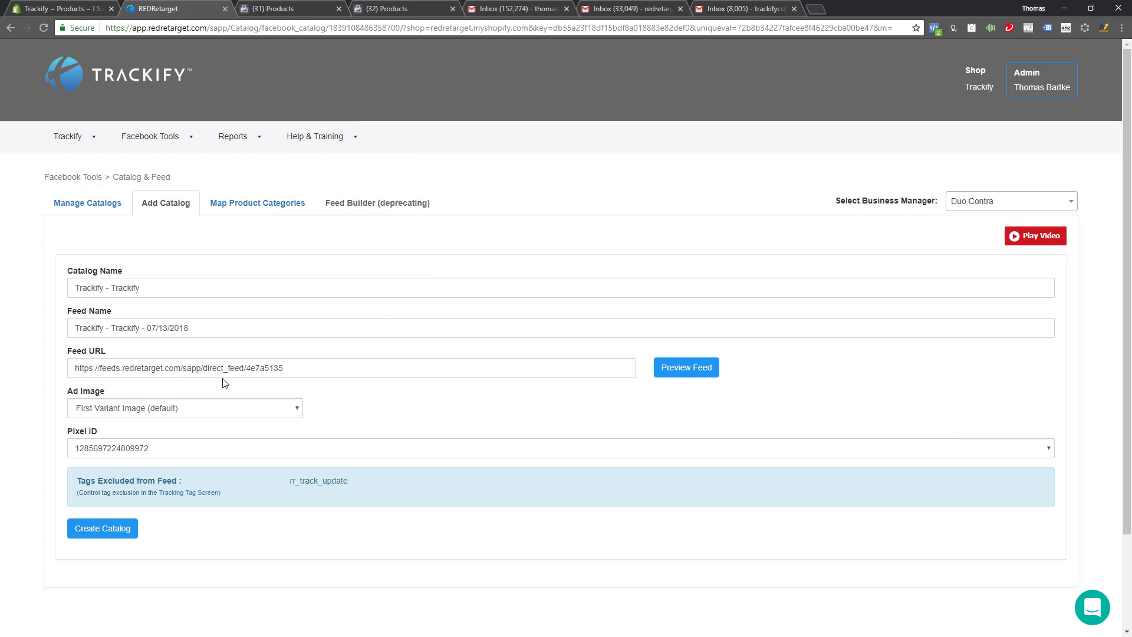
click(297, 411)
click(268, 432)
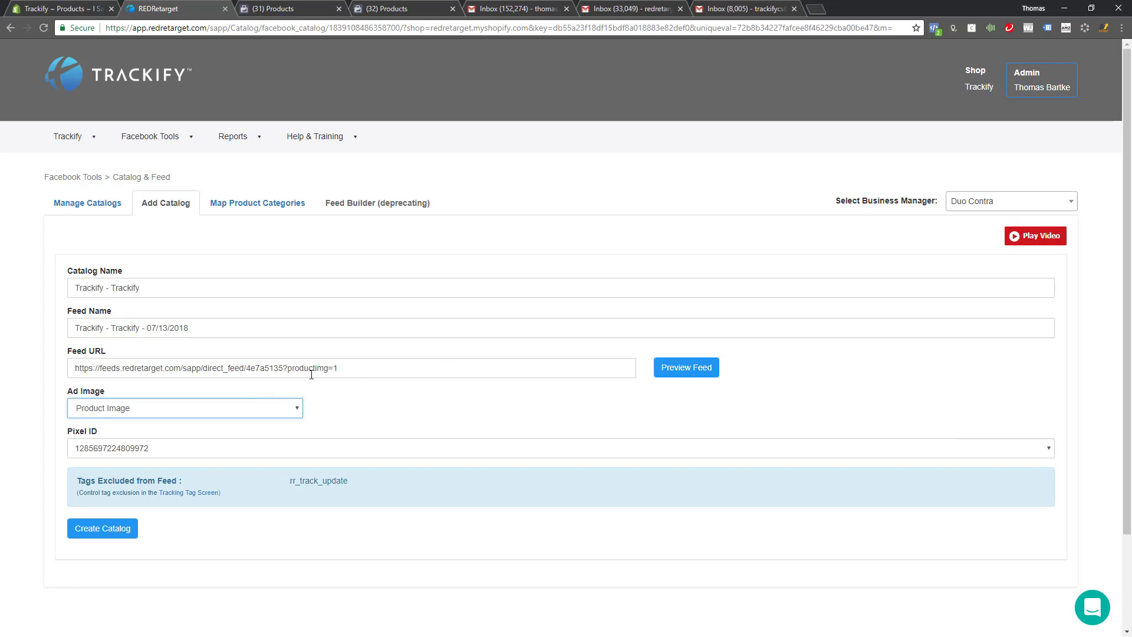
click(86, 534)
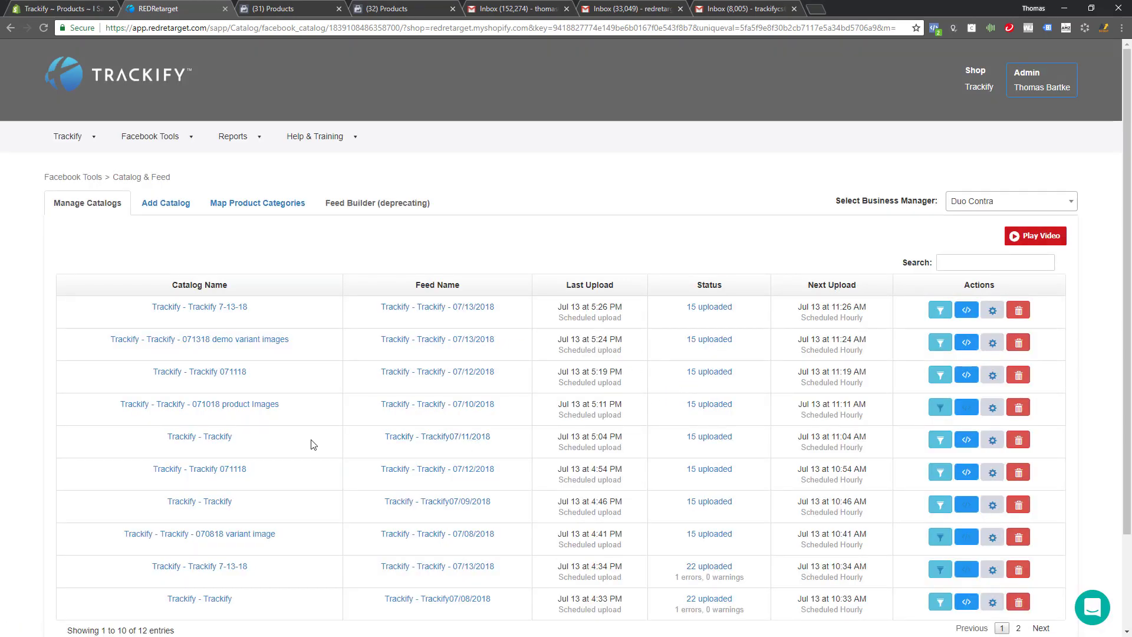
Step: Search the catalog list for "demo" and for "7/13/20", and open a new catalog form
scroll(313, 444, down, 2)
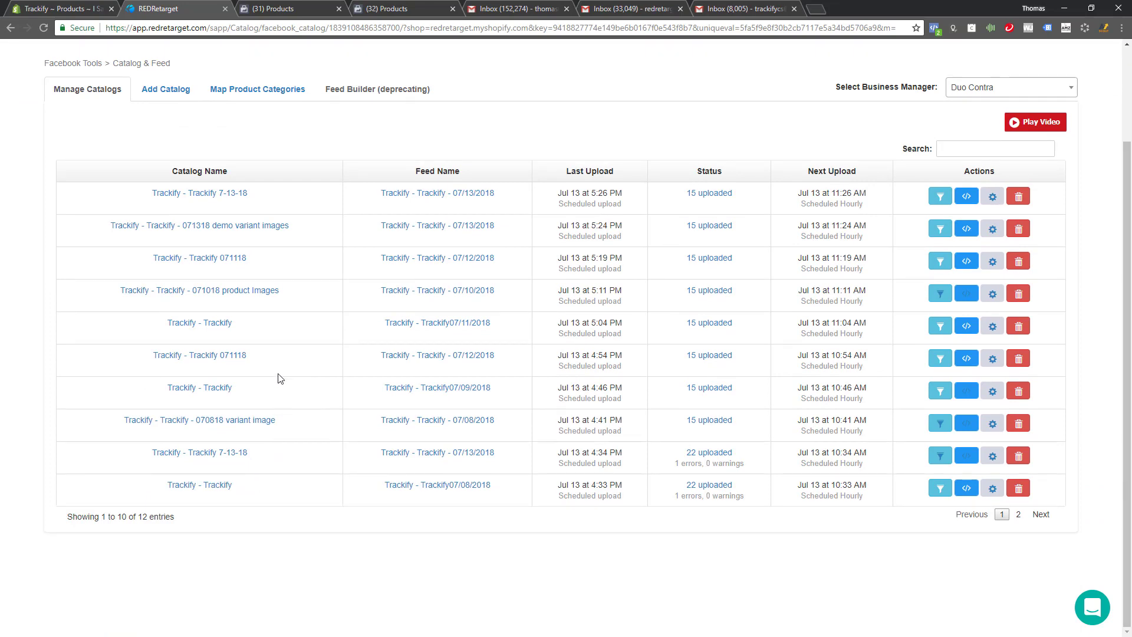
click(965, 147)
text(demo)
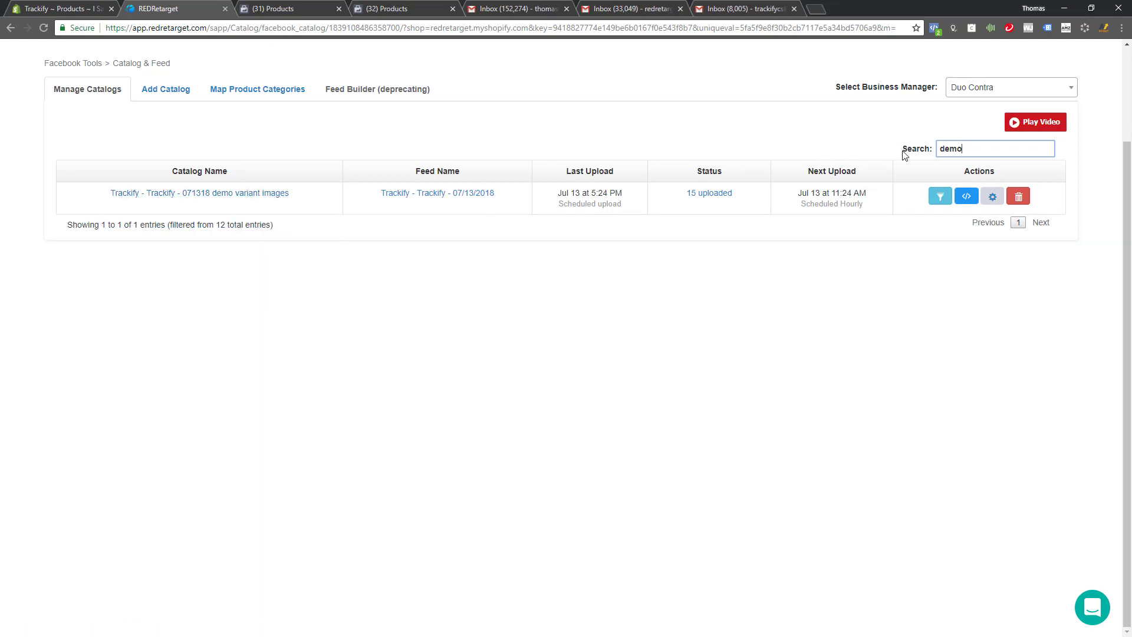
key(ctrl+a)
text(7/13)
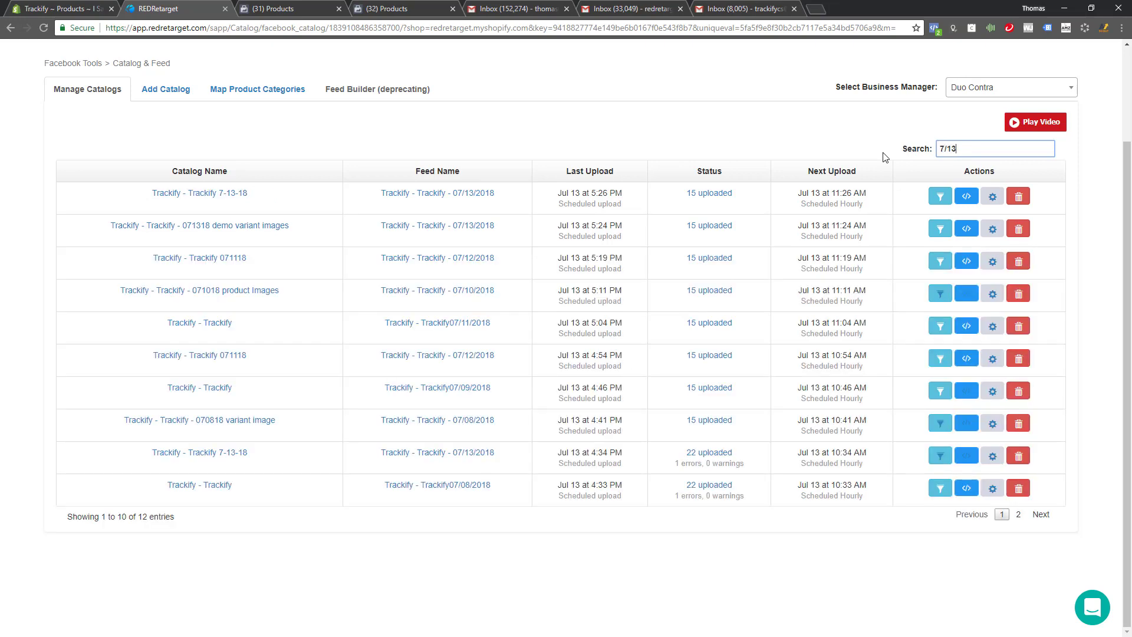
text(/)
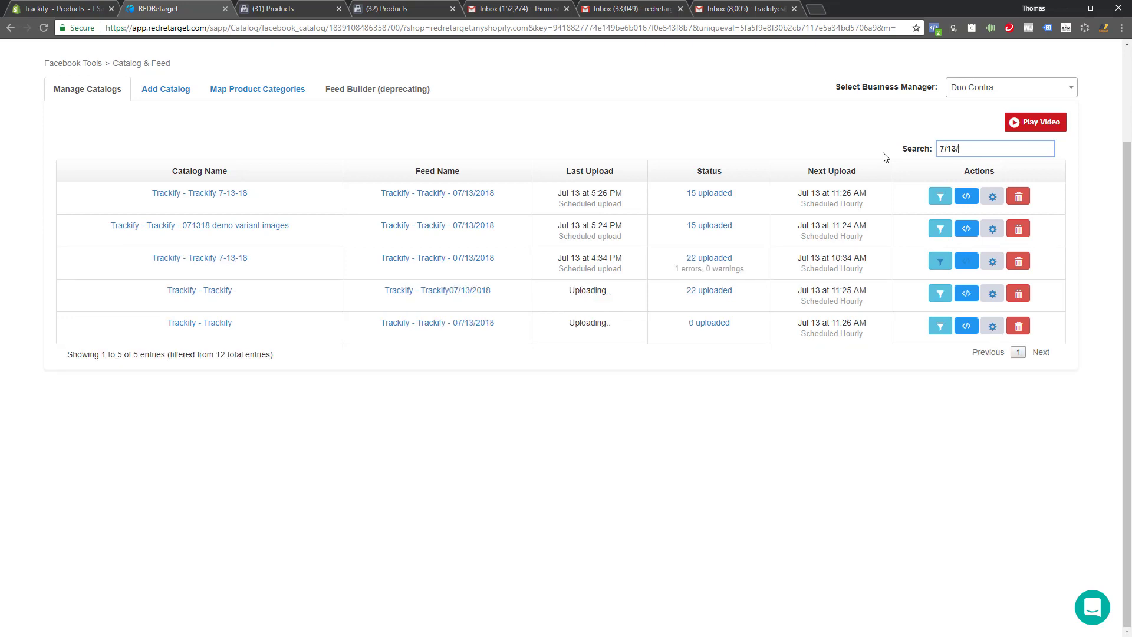
text(20)
click(177, 92)
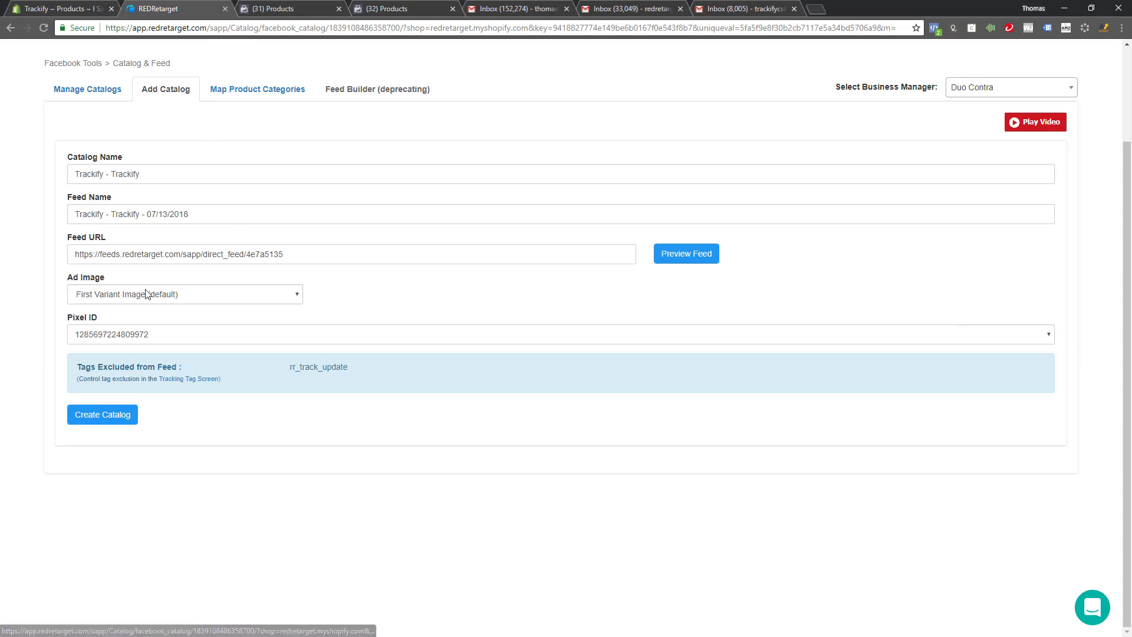
click(302, 254)
drag(302, 254, 55, 241)
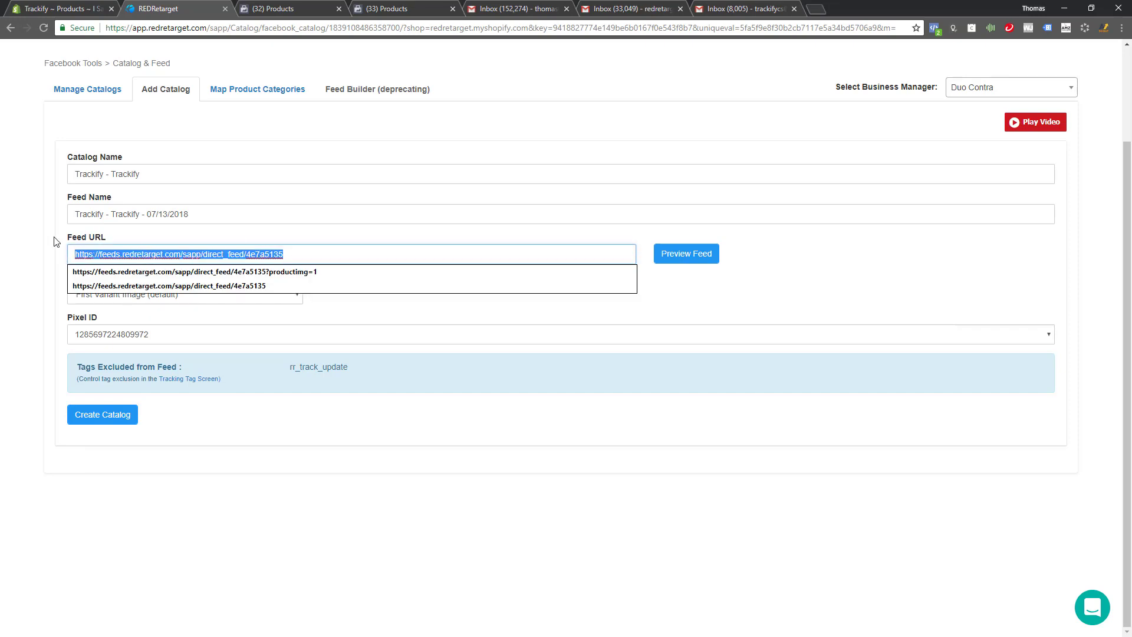
click(194, 272)
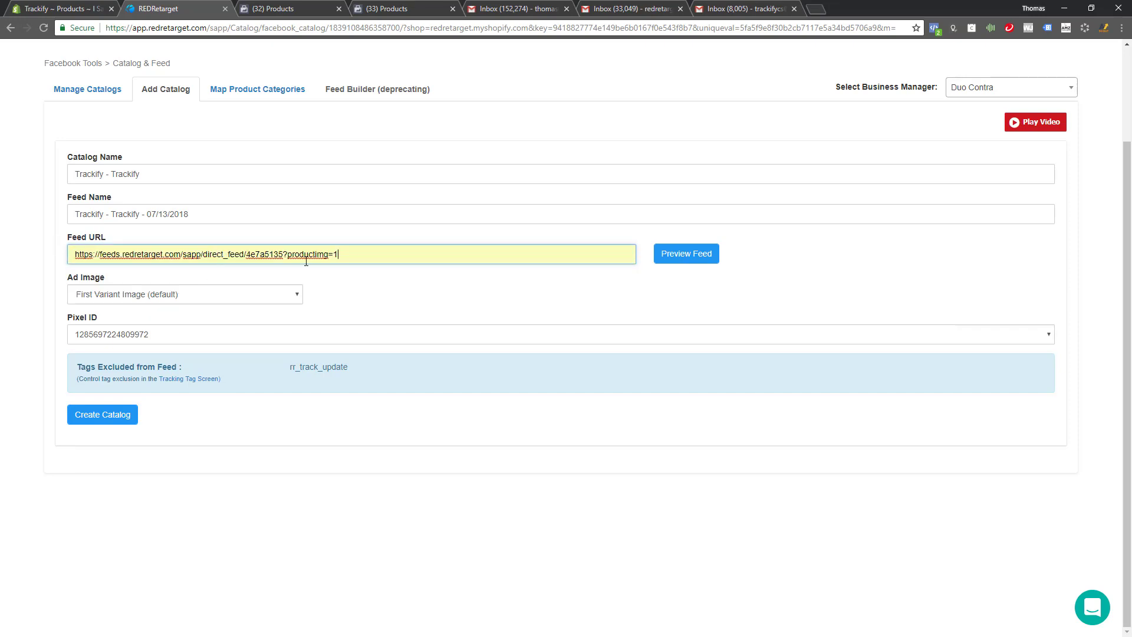
click(351, 257)
drag(351, 257, 46, 253)
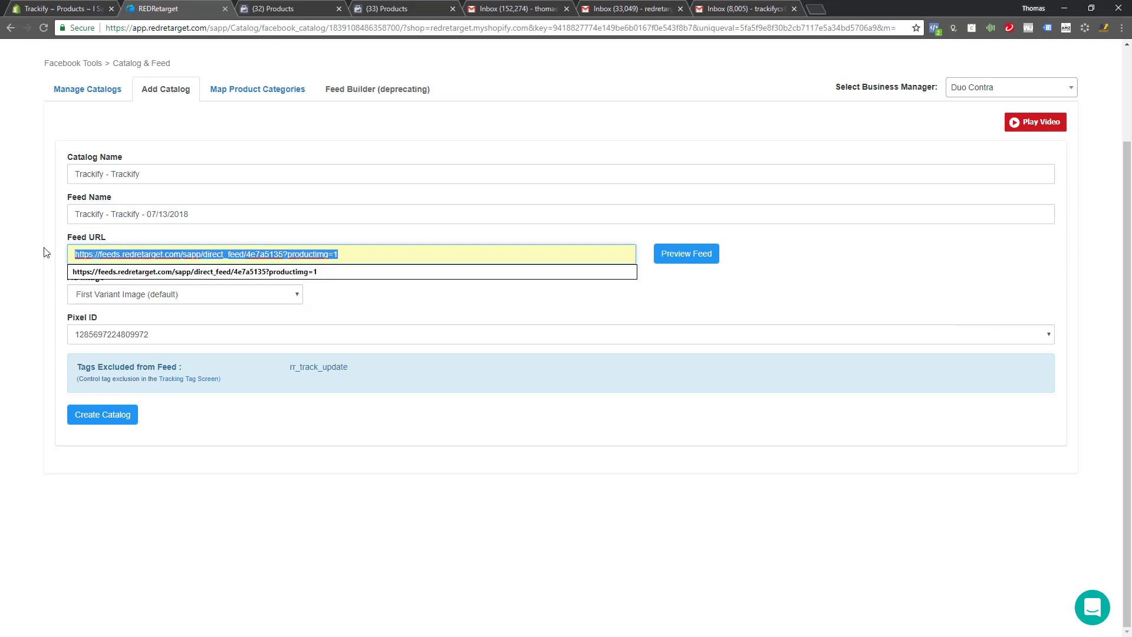
click(52, 262)
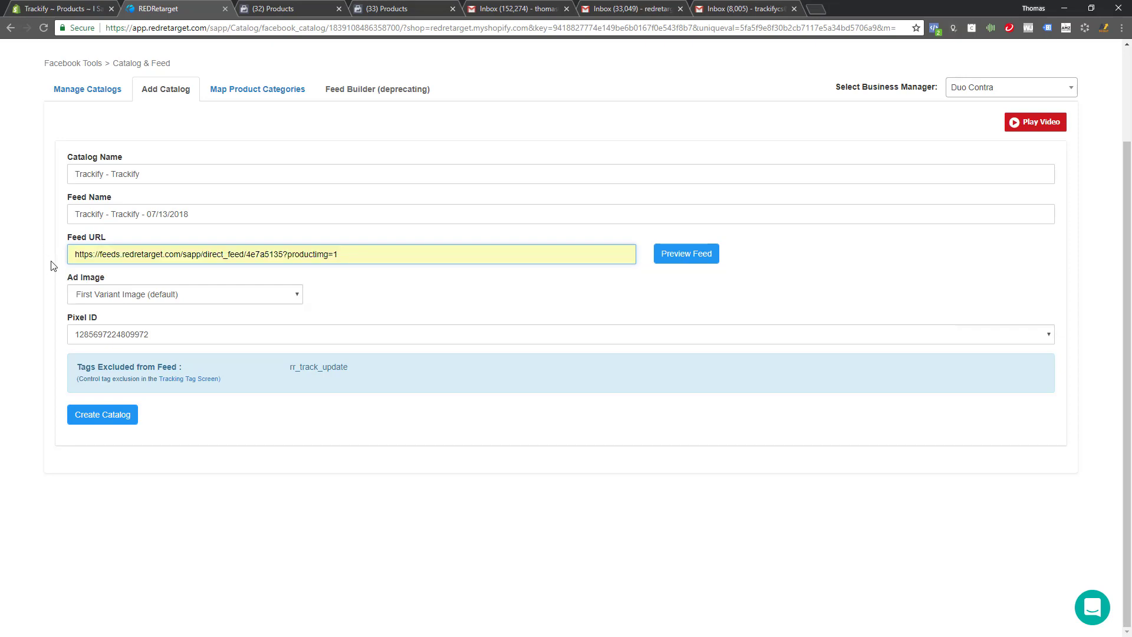
drag(321, 255, 19, 253)
click(51, 273)
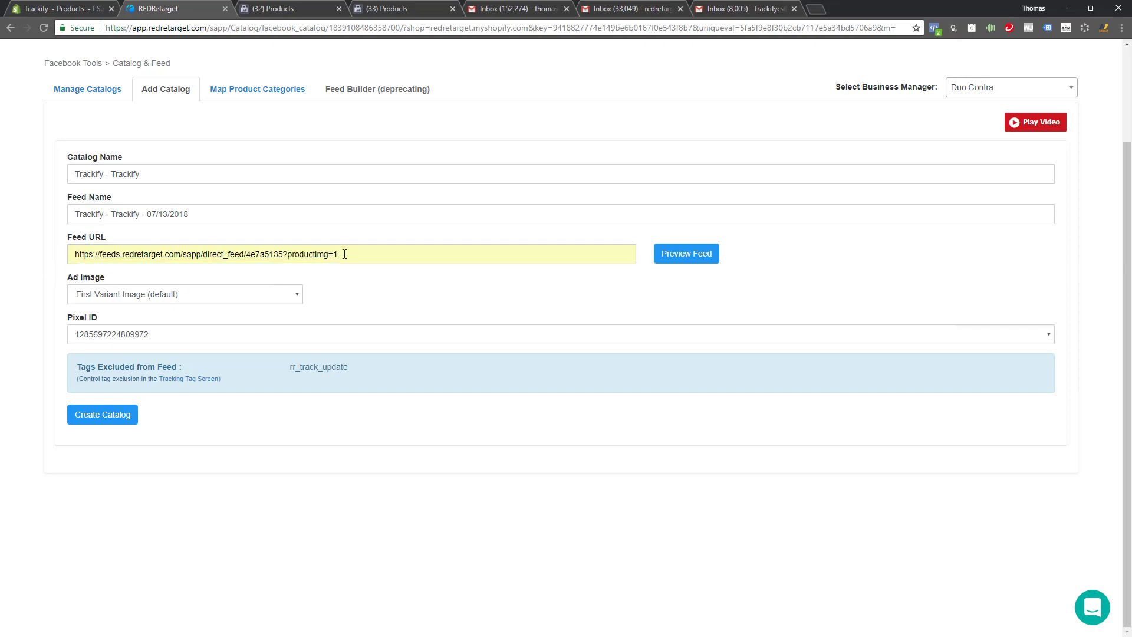
drag(345, 254, 110, 245)
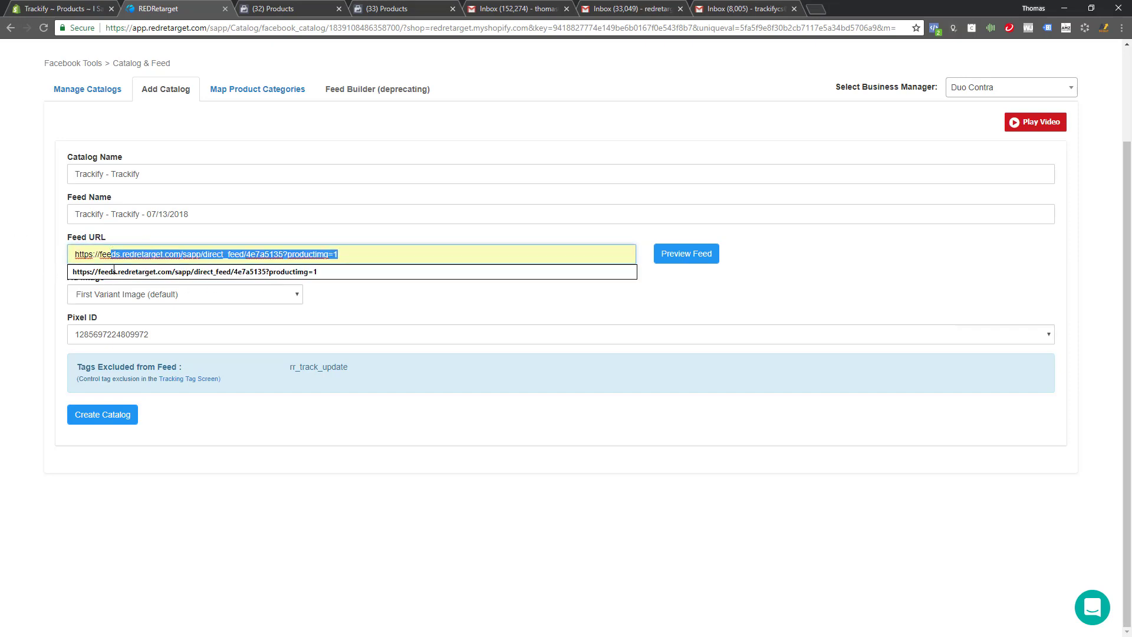
click(263, 248)
click(286, 254)
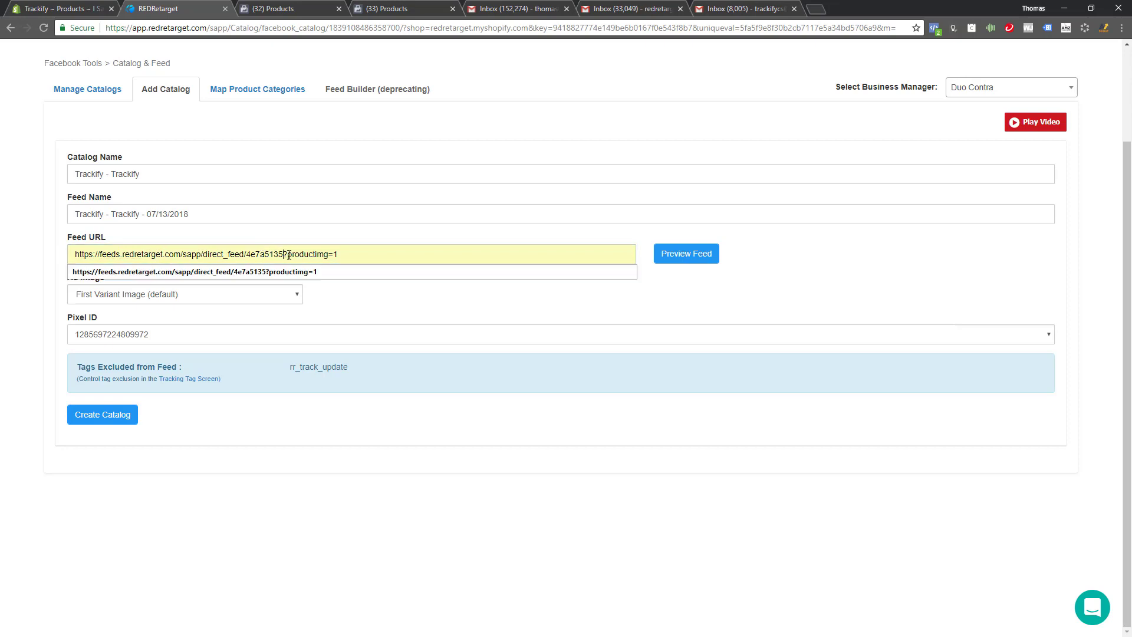
drag(289, 254, 412, 255)
key(BackSpace)
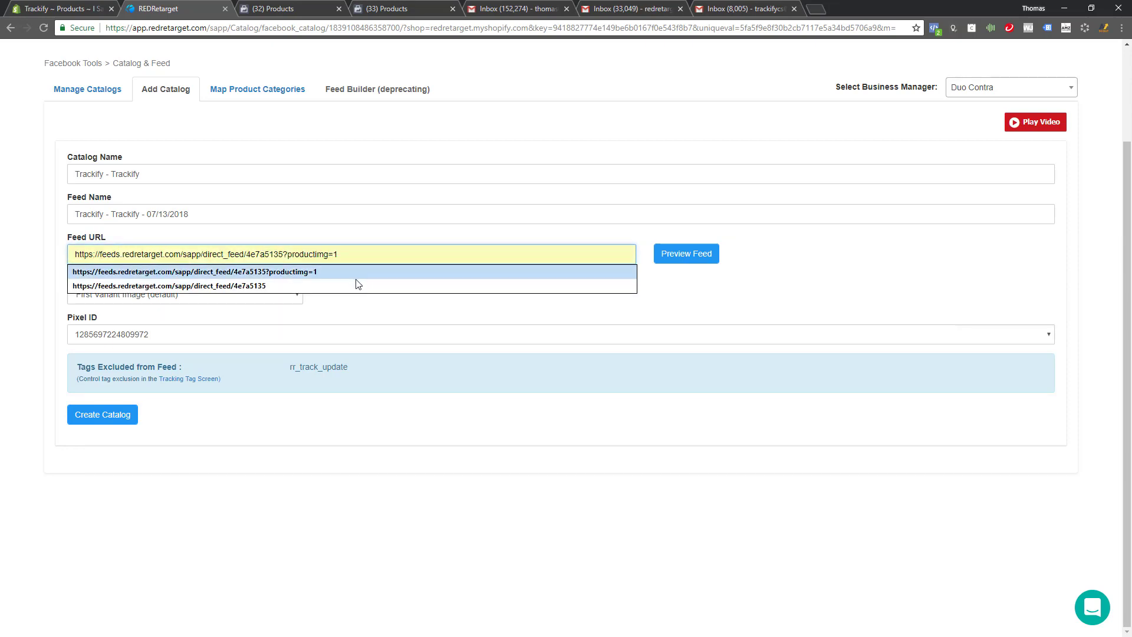
click(357, 285)
text(?)
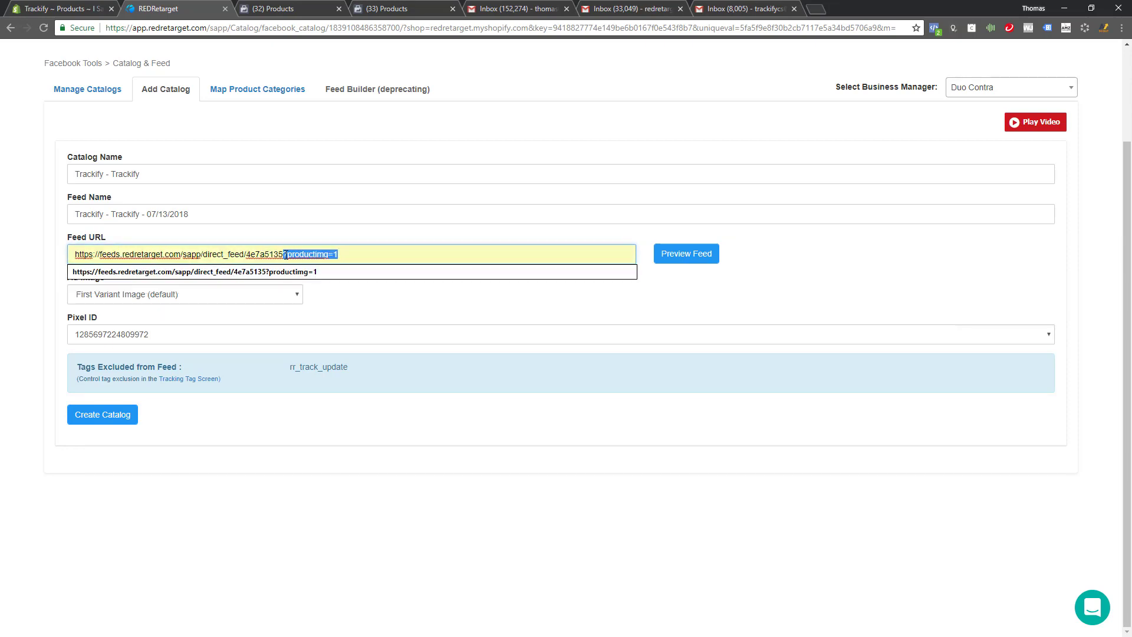
key(BackSpace)
key(BackSpace)
click(301, 217)
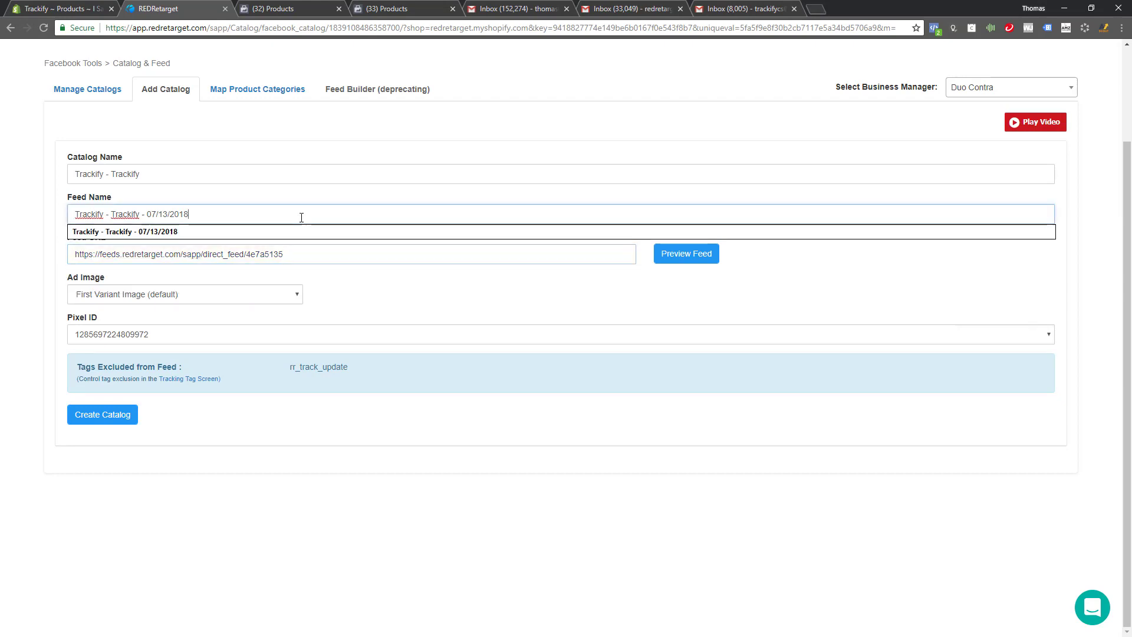
Step: Set the new catalog's ad image to Product Image and copy its feed URL
click(316, 294)
click(295, 300)
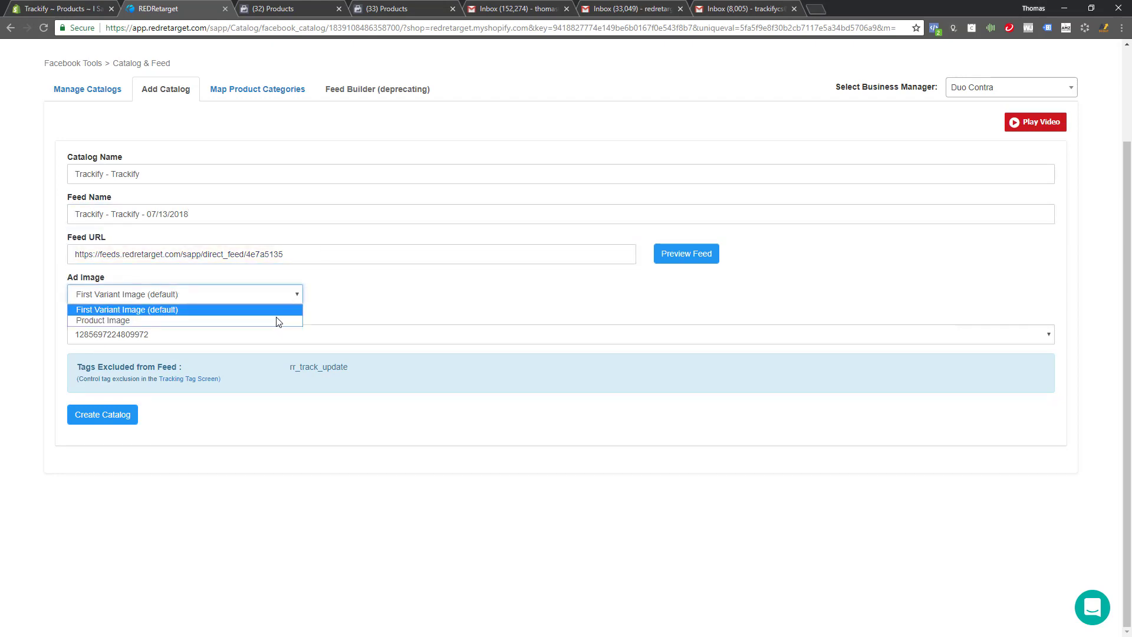
click(276, 318)
click(292, 257)
key(ctrl+a)
key(ctrl+c)
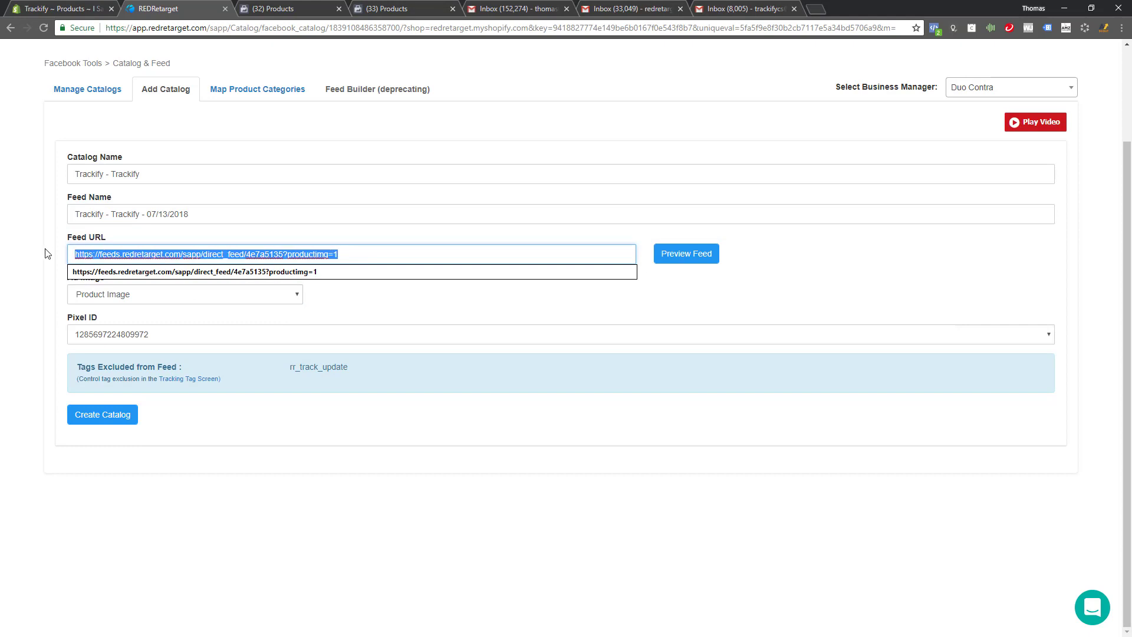
click(58, 275)
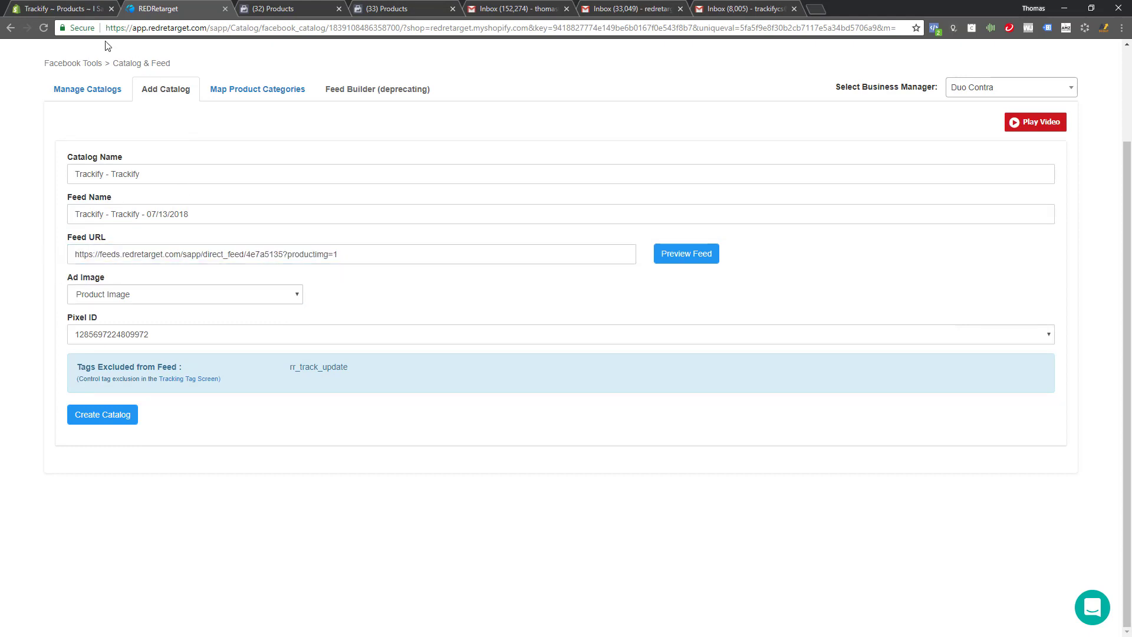
Step: From the managed catalogs, open the Facebook feed settings of the 071318 demo variant images catalog
click(109, 91)
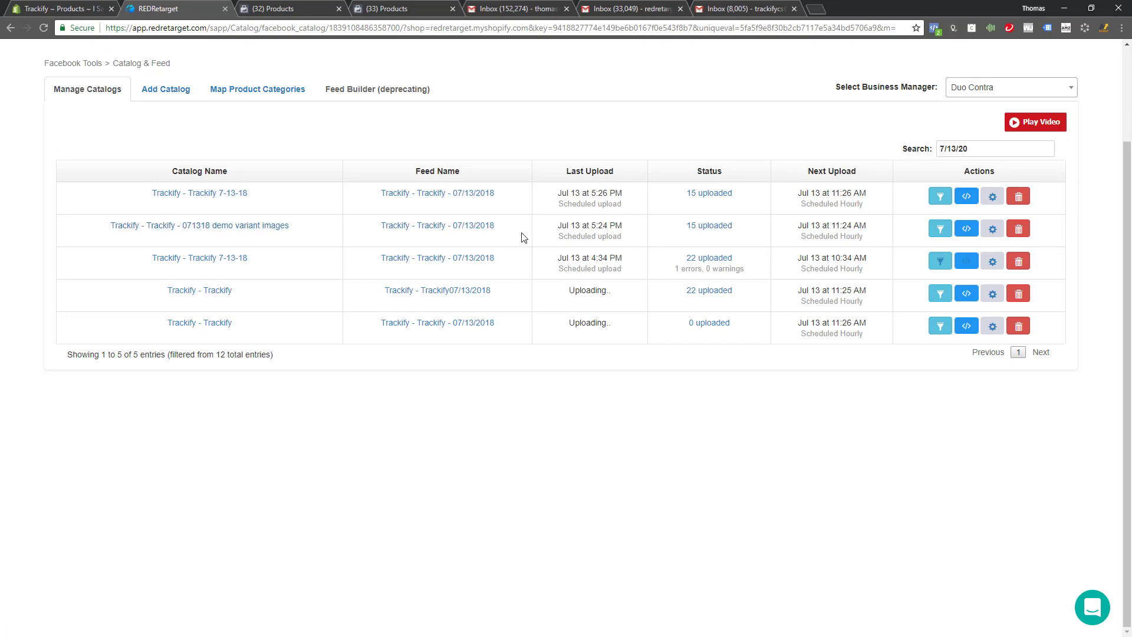
click(445, 228)
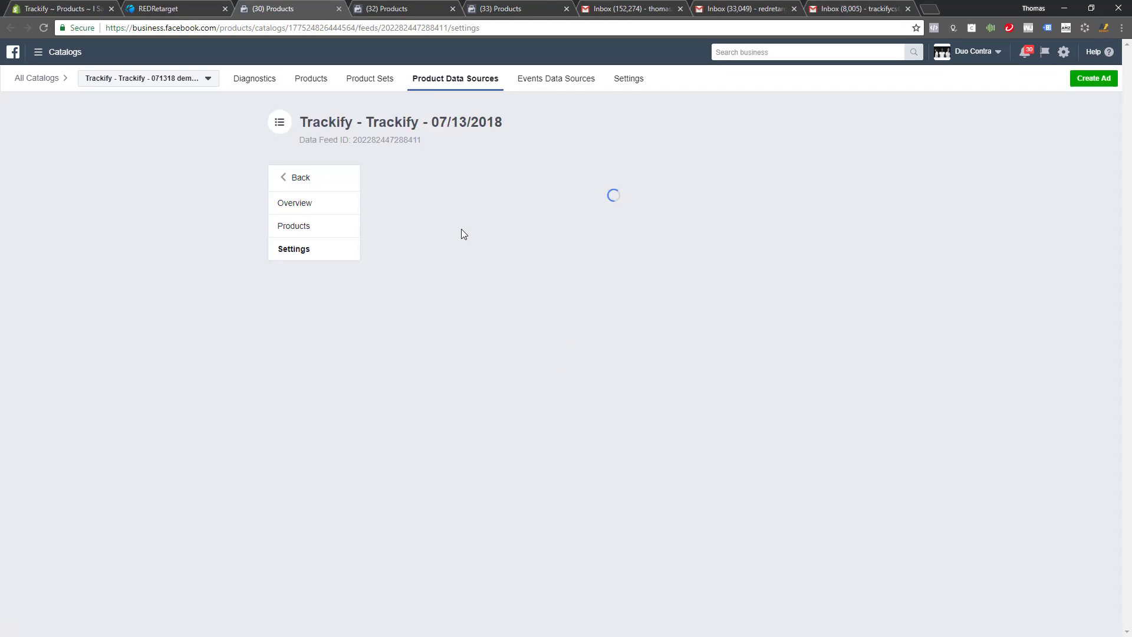
scroll(586, 460, down, 1)
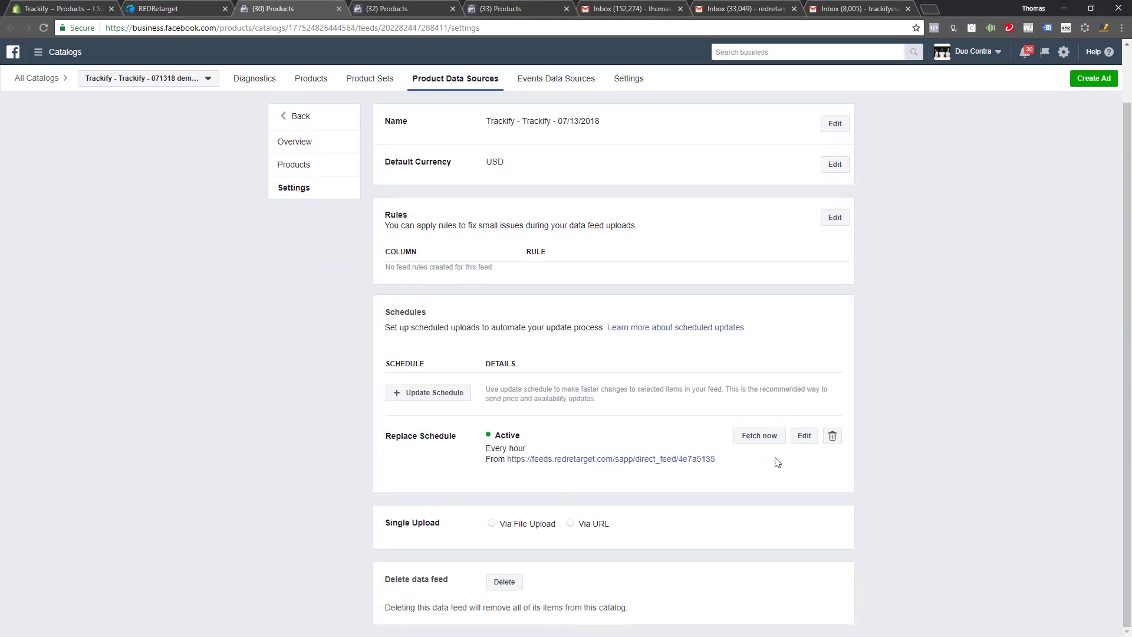
click(804, 435)
scroll(672, 501, down, 2)
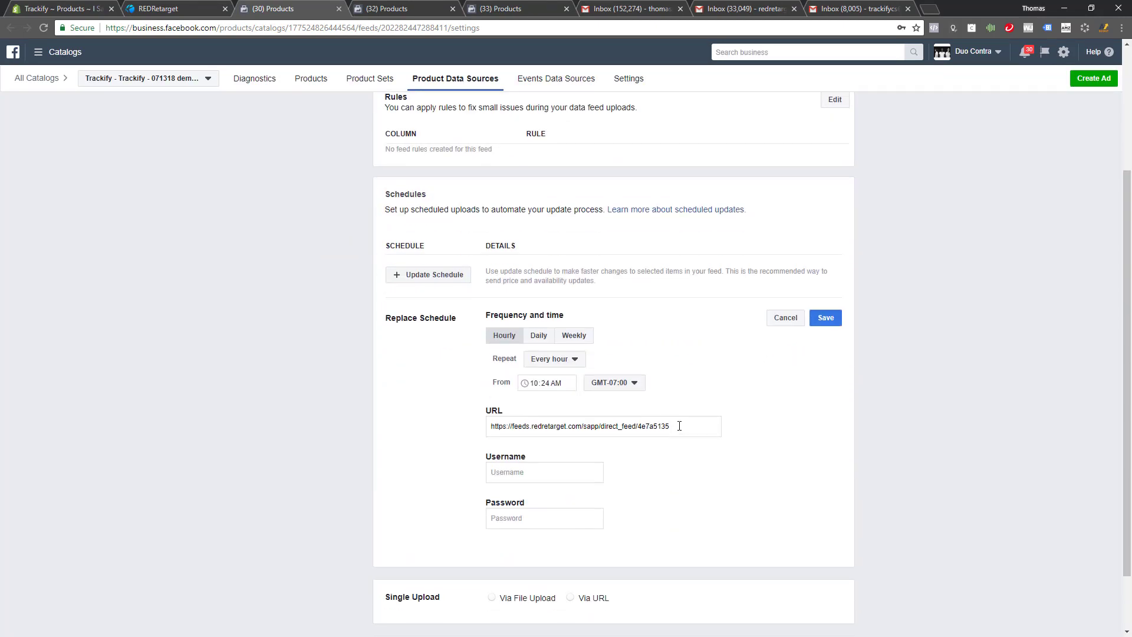
drag(678, 425, 456, 429)
key(ctrl+v)
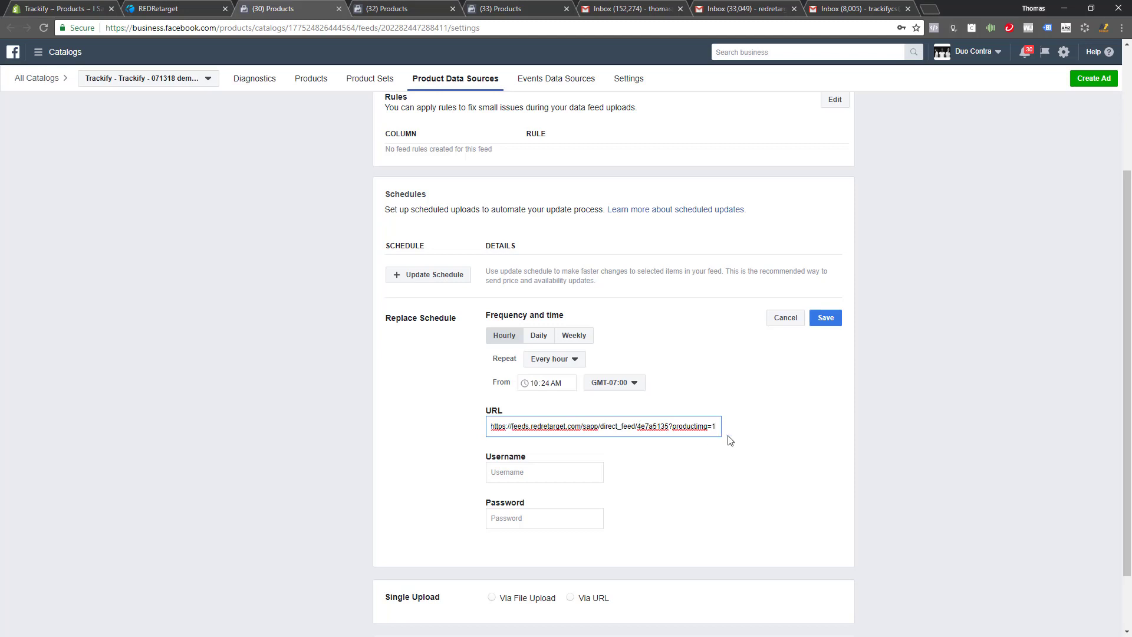
click(824, 324)
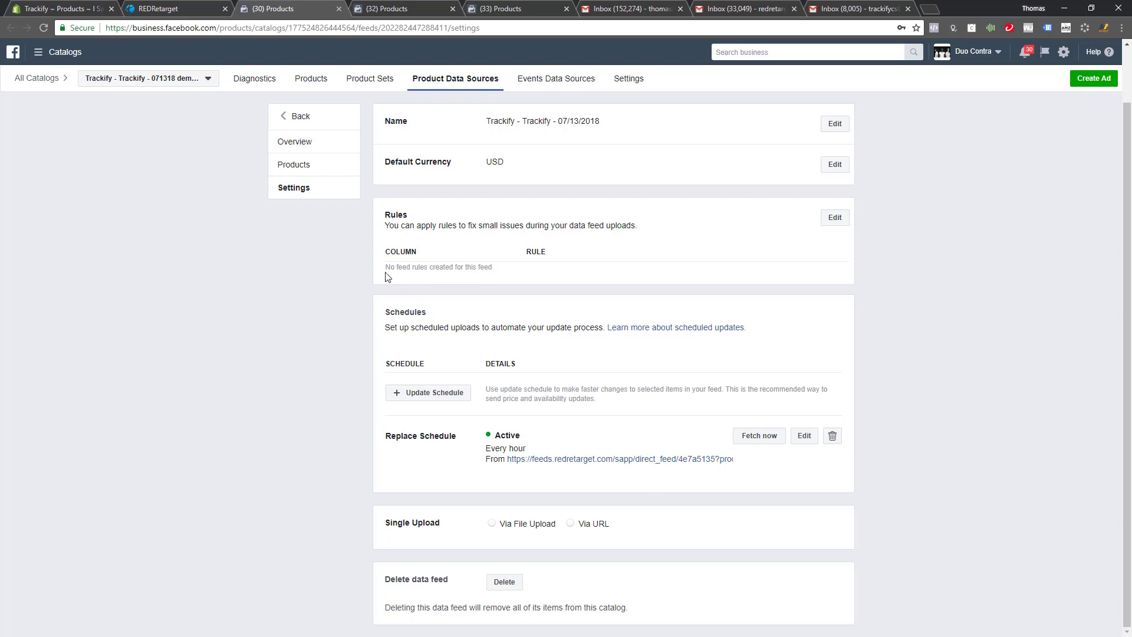
Step: Switch back to Trackify and open the mapping of Shopify product types to Google product categories
click(168, 10)
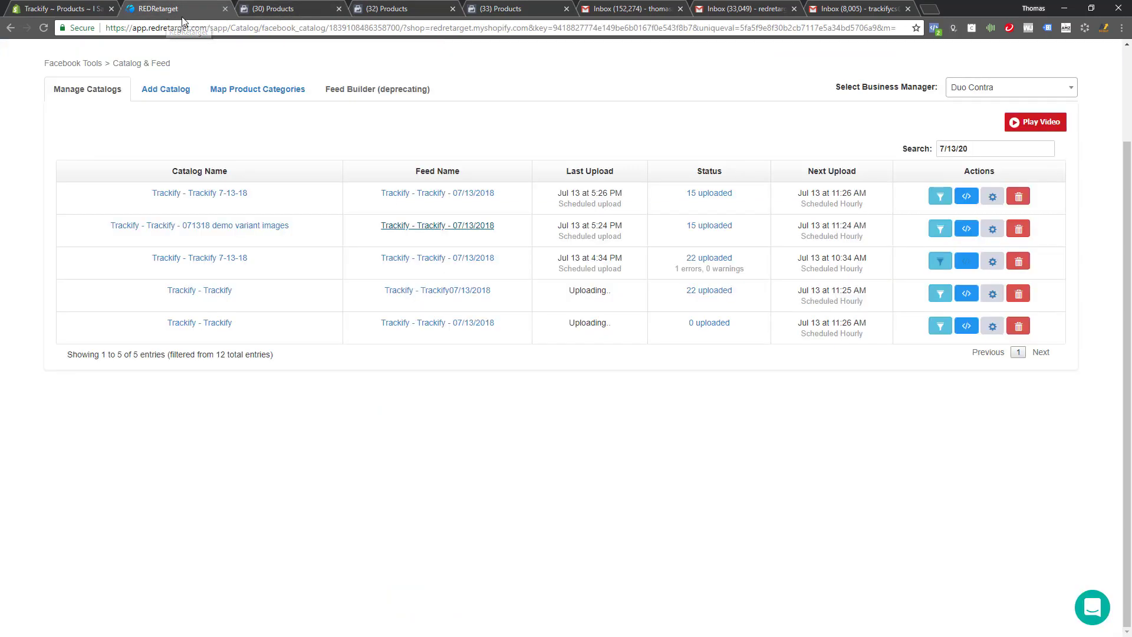
scroll(248, 136, up, 2)
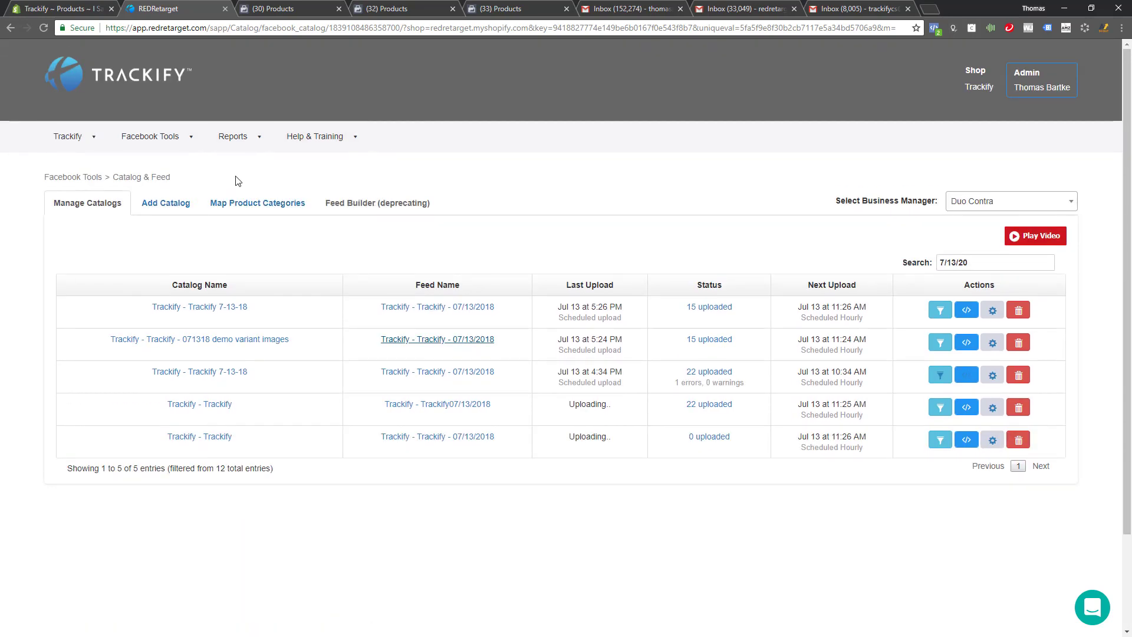
click(247, 208)
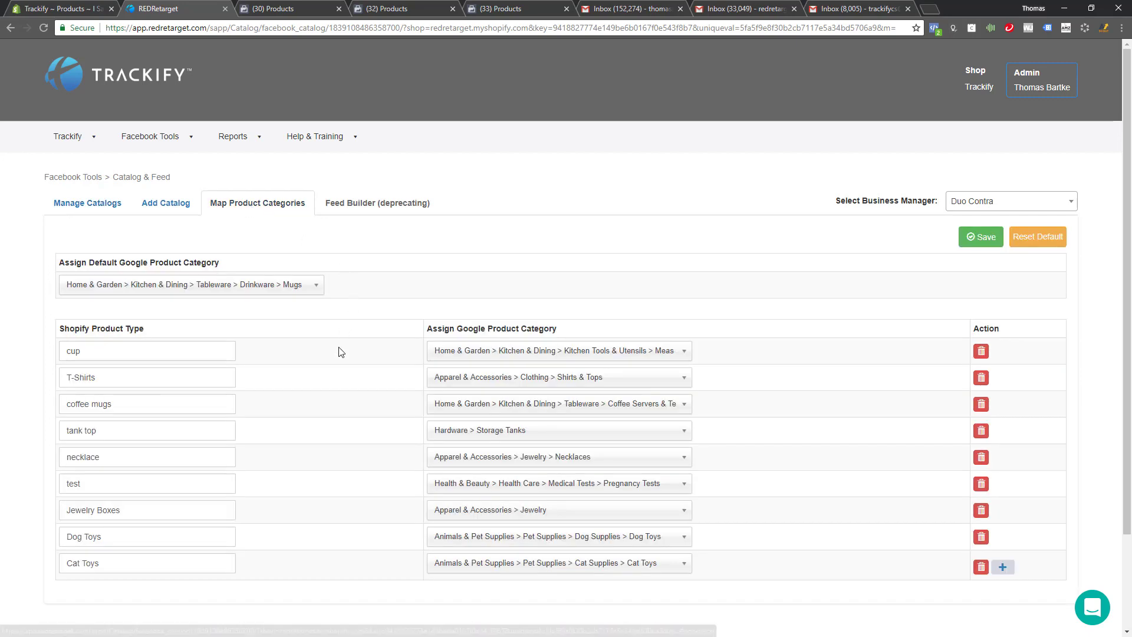
scroll(329, 415, down, 2)
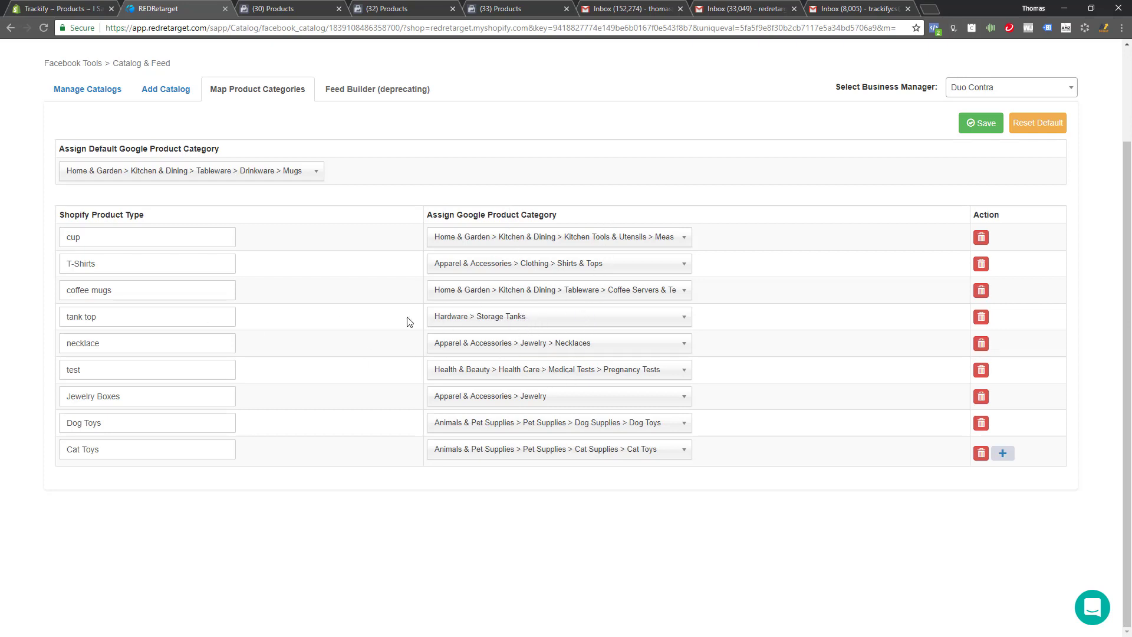
Step: Search the Google product categories for the tank top product type using "tanks" and "tank top"
drag(65, 318, 101, 322)
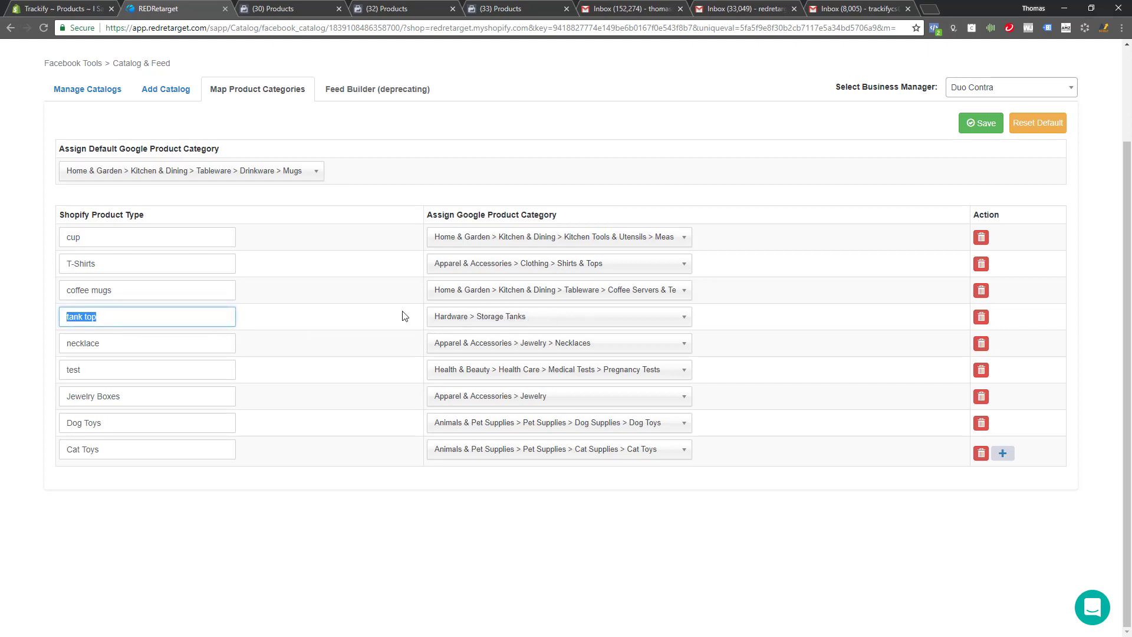
click(375, 316)
click(504, 326)
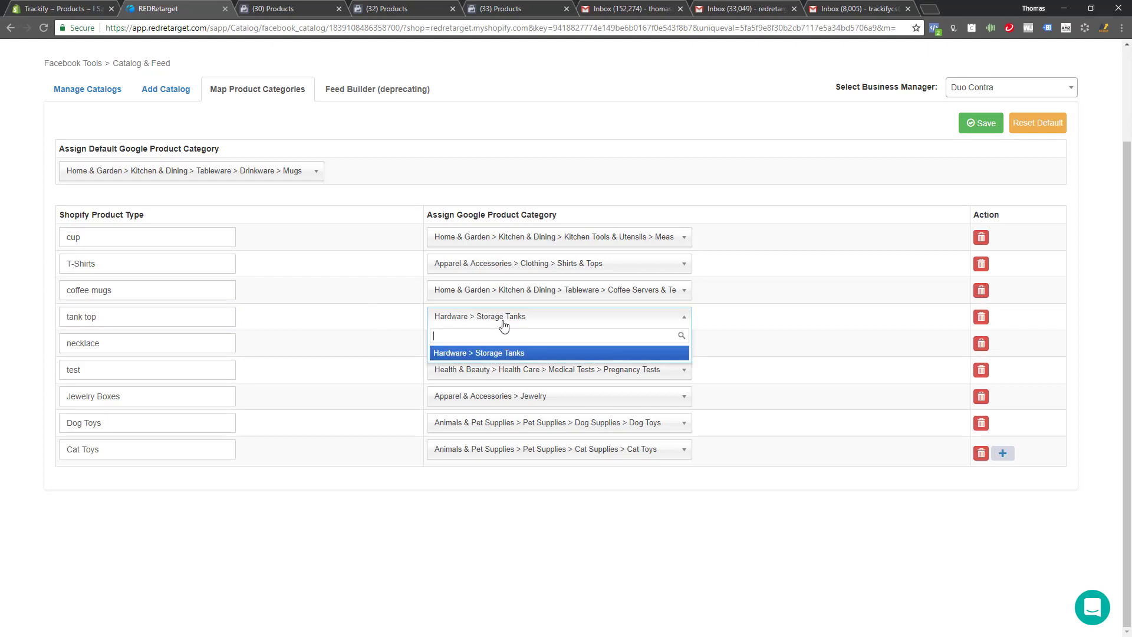
text(tanks)
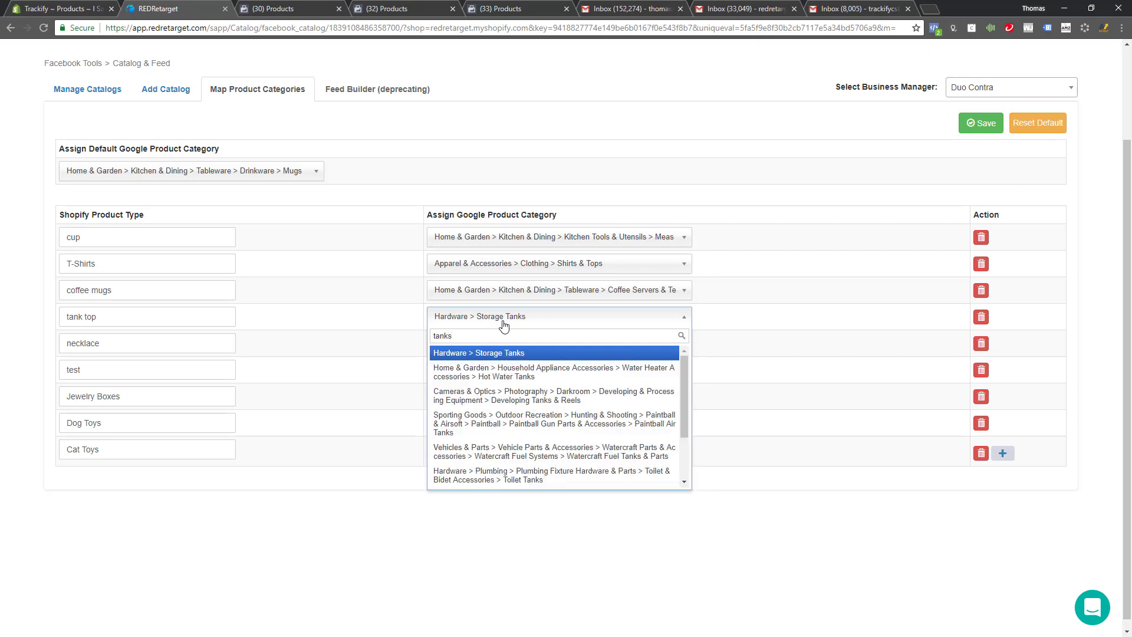
scroll(630, 405, down, 2)
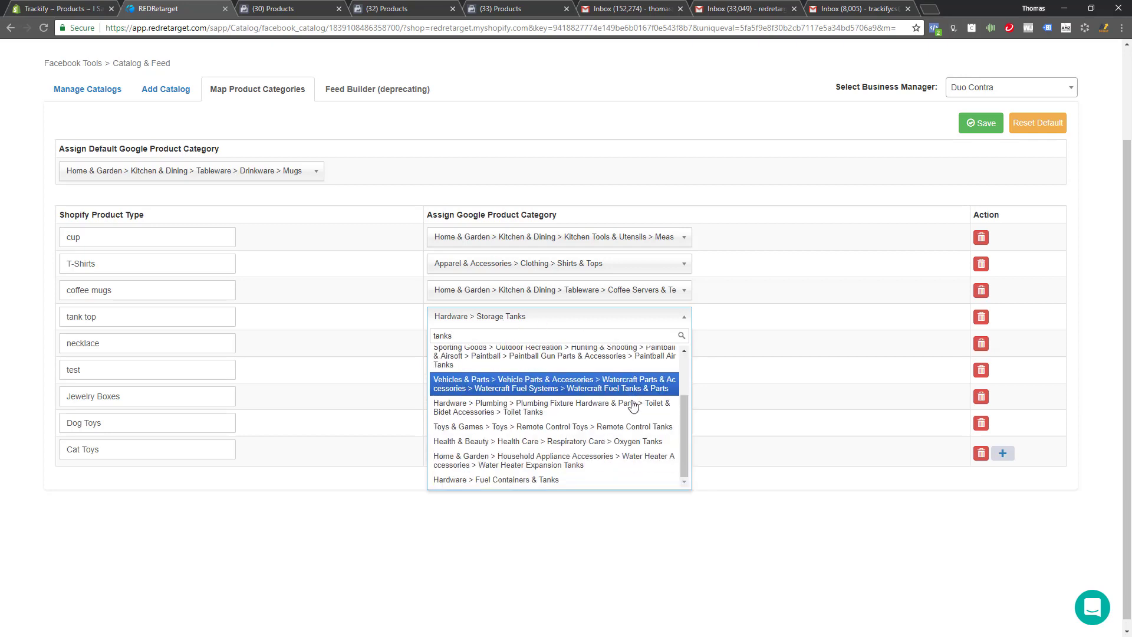
scroll(630, 406, up, 2)
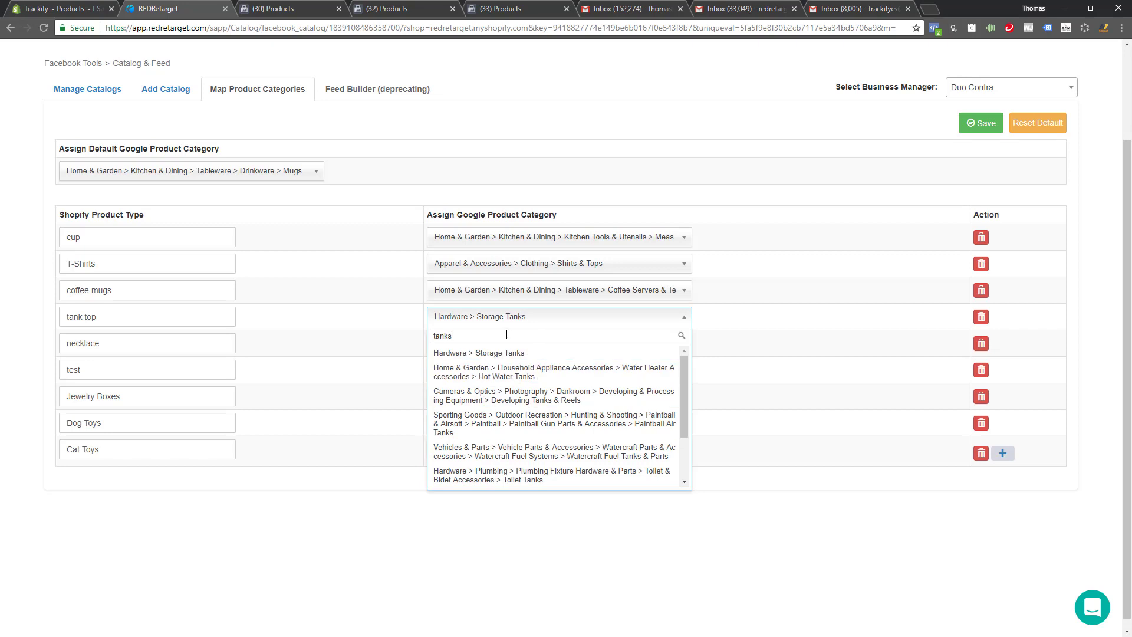
key(BackSpace)
text(top)
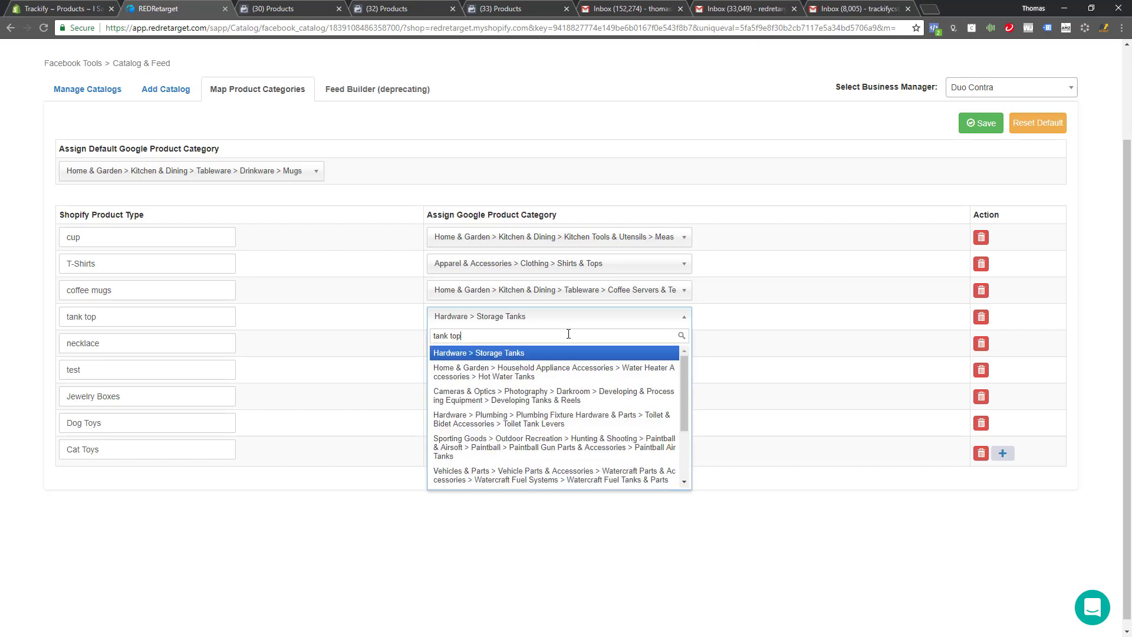
scroll(556, 373, down, 3)
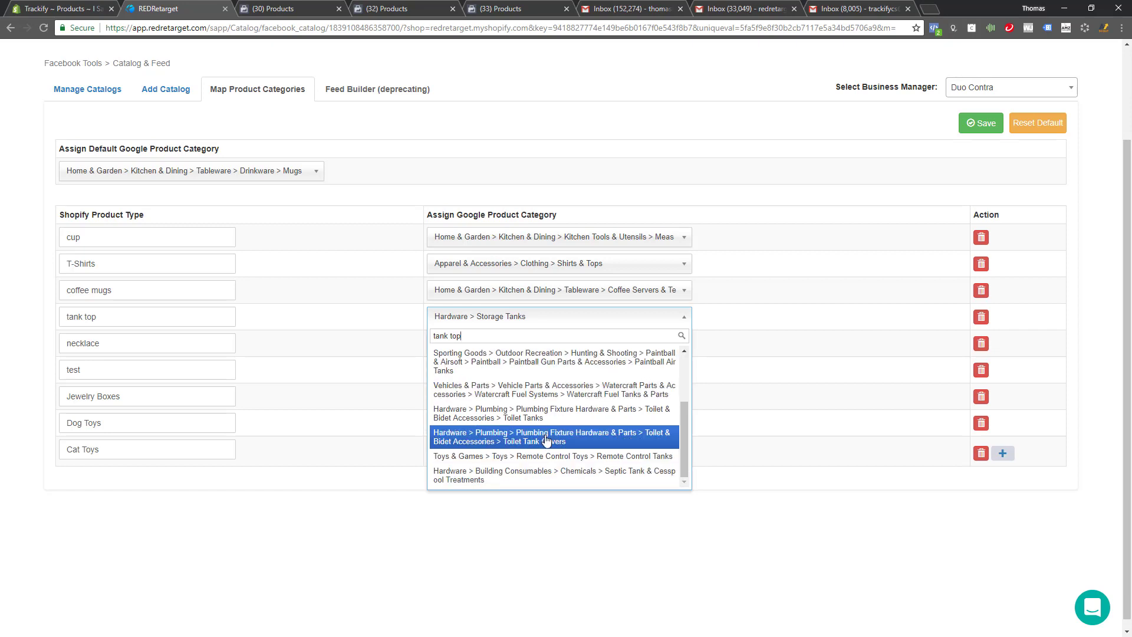
scroll(547, 439, up, 3)
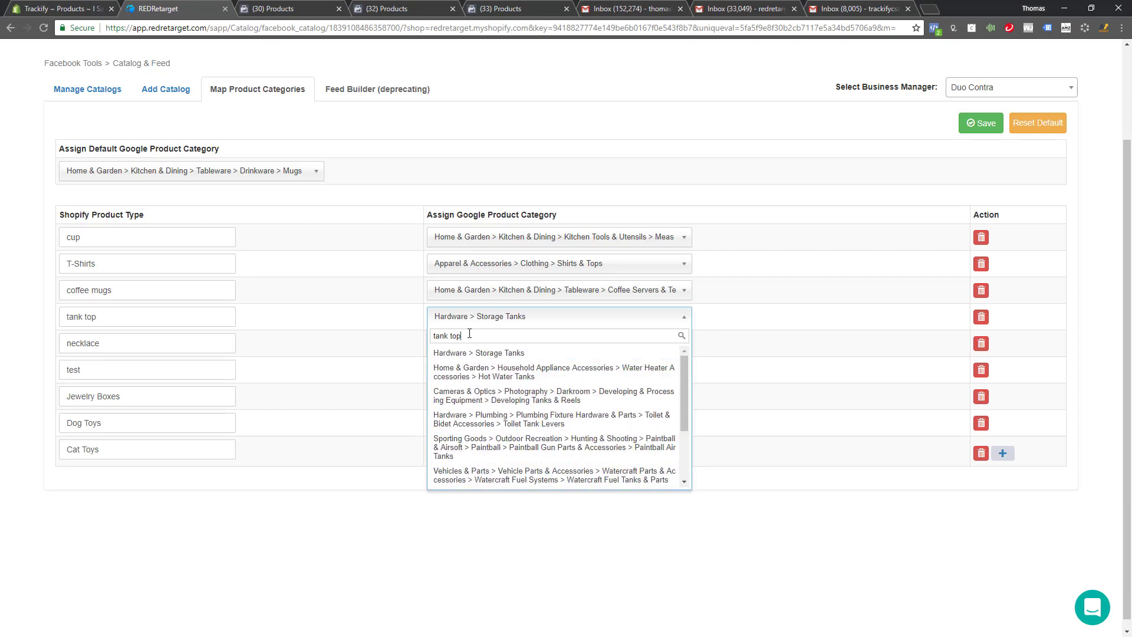
Step: Search for "shirts", assign Apparel & Accessories > Clothing > Shirts & Tops to the tank top product type, and save the mapping
key(ctrl+a)
text(shirts)
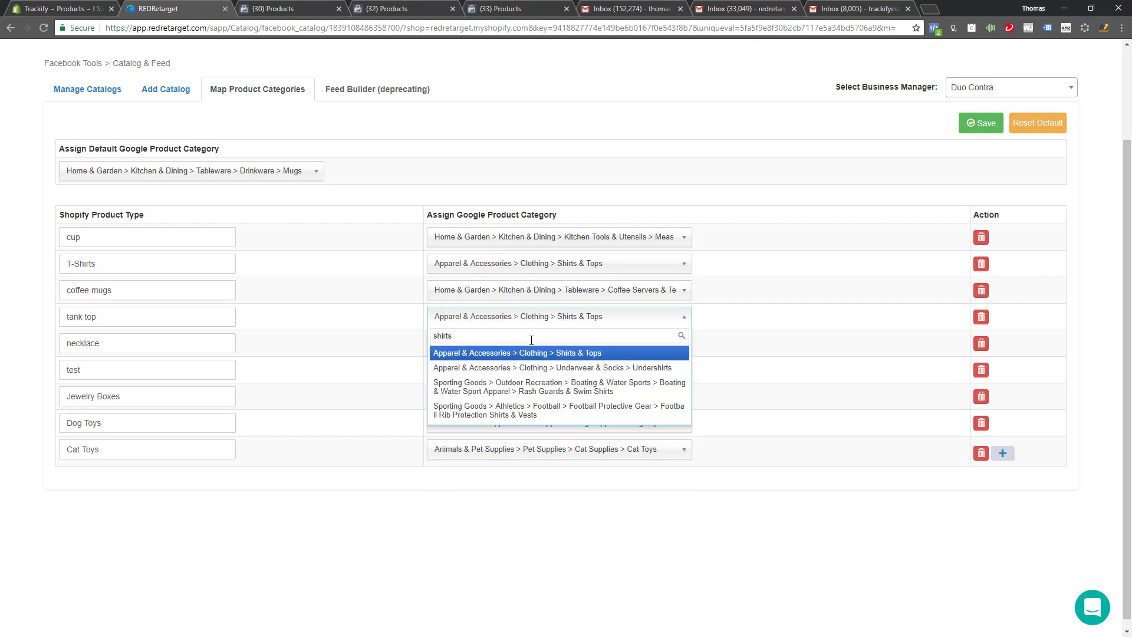
click(583, 355)
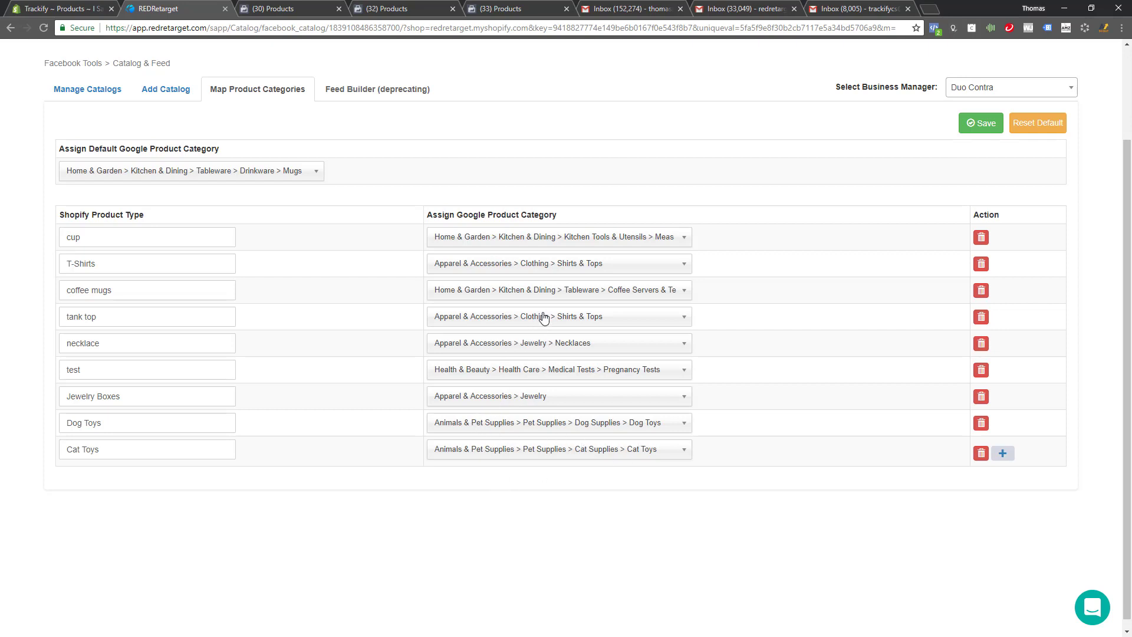
click(979, 128)
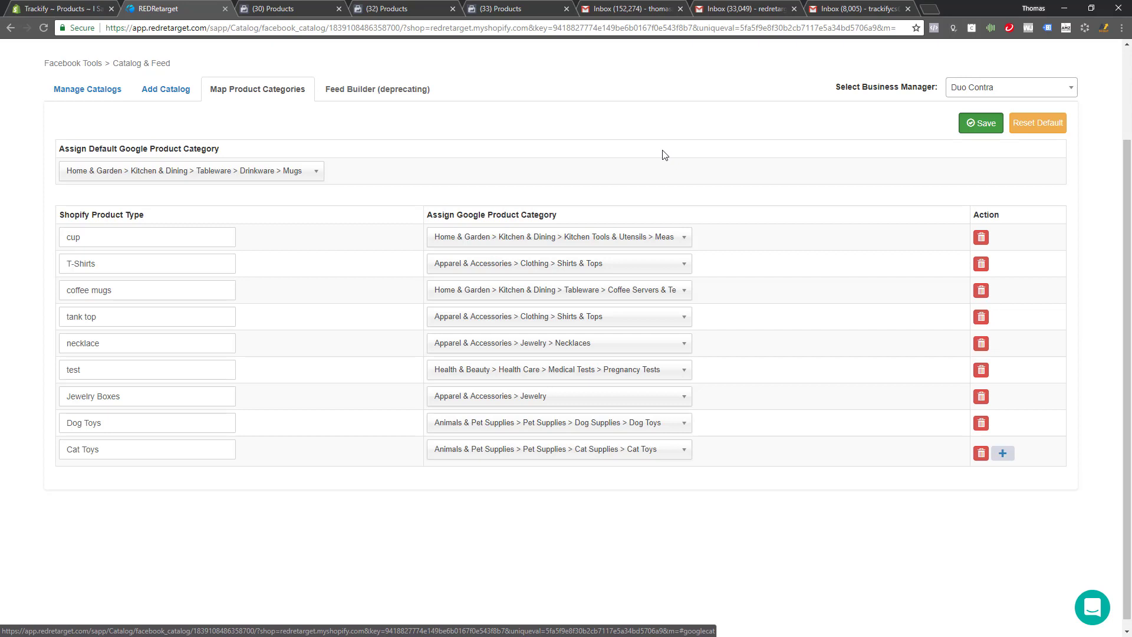
Step: Review the managed catalogs and a new catalog form, viewing the support chat briefly before closing it
click(89, 94)
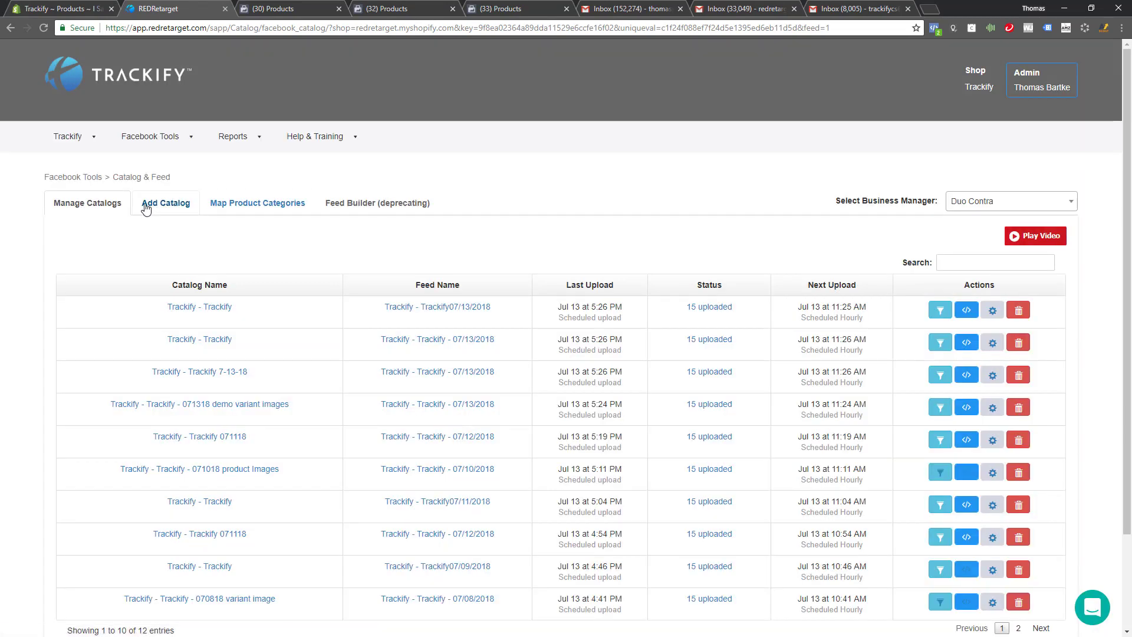
click(145, 206)
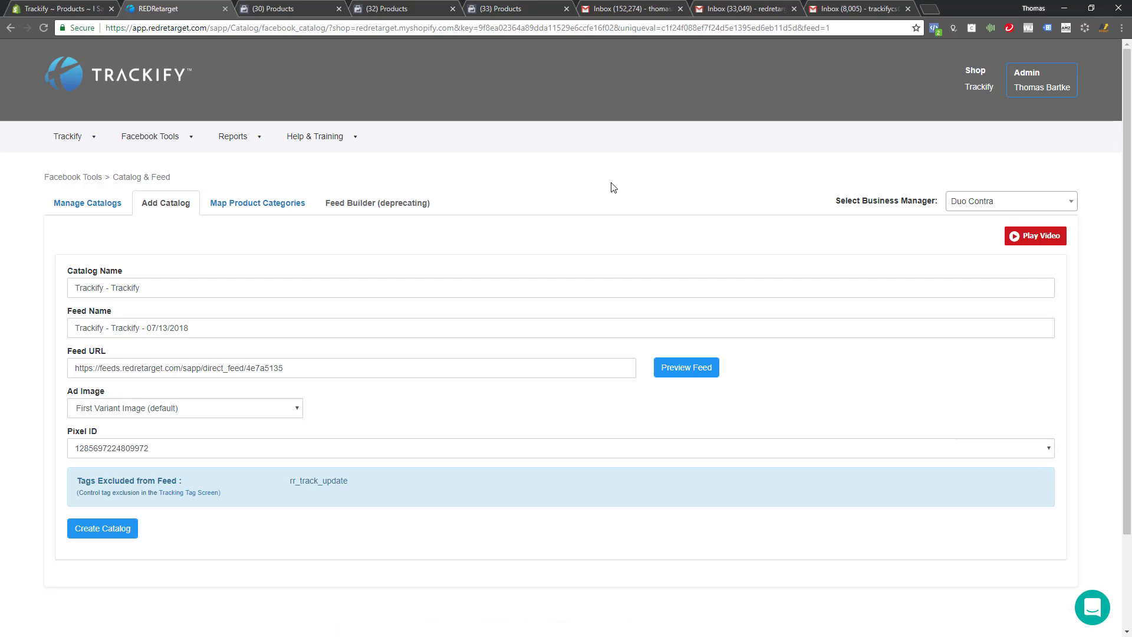
click(1091, 609)
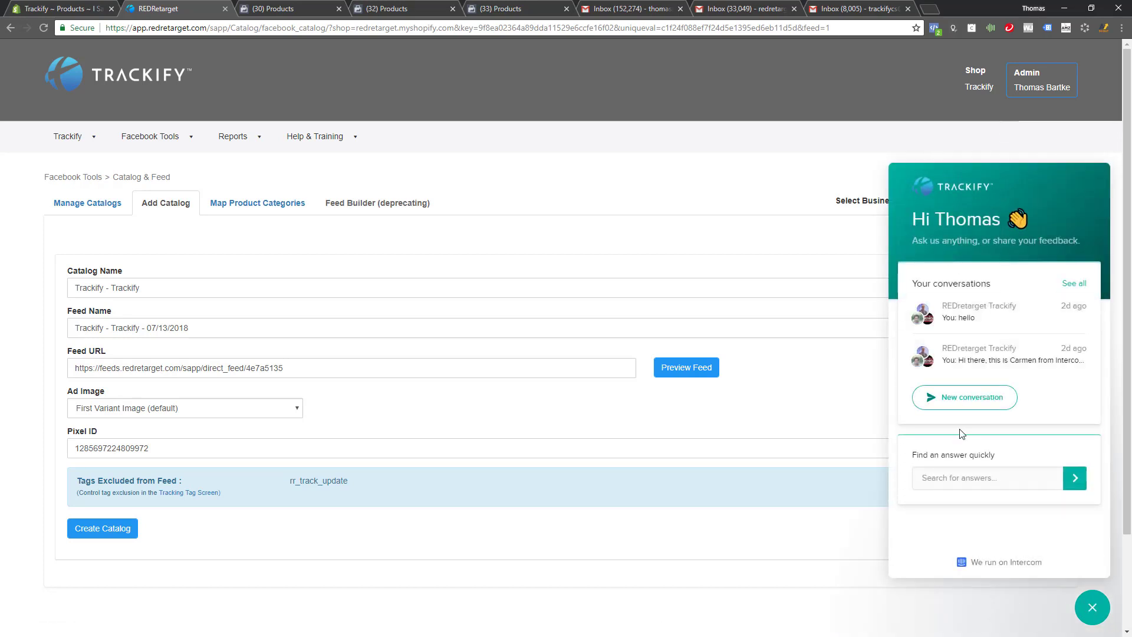
click(1093, 608)
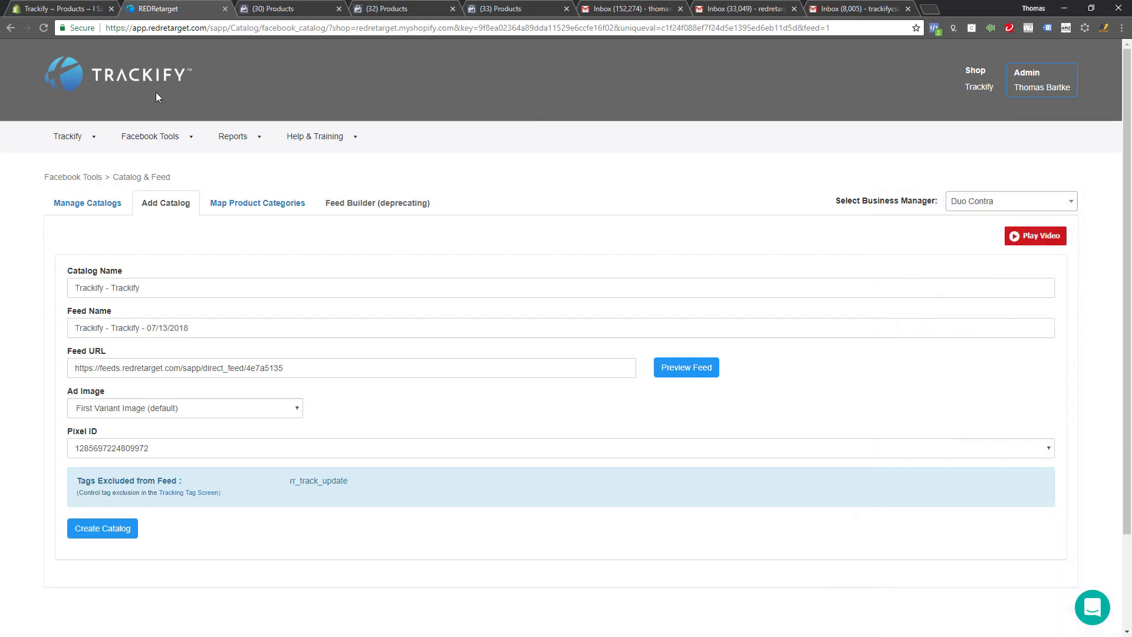